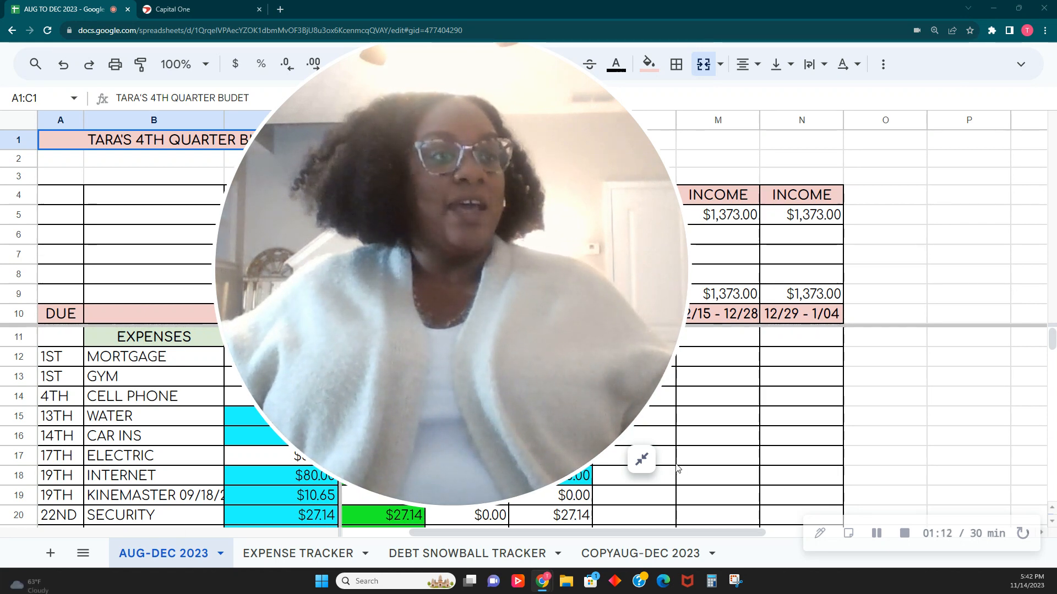
click(642, 460)
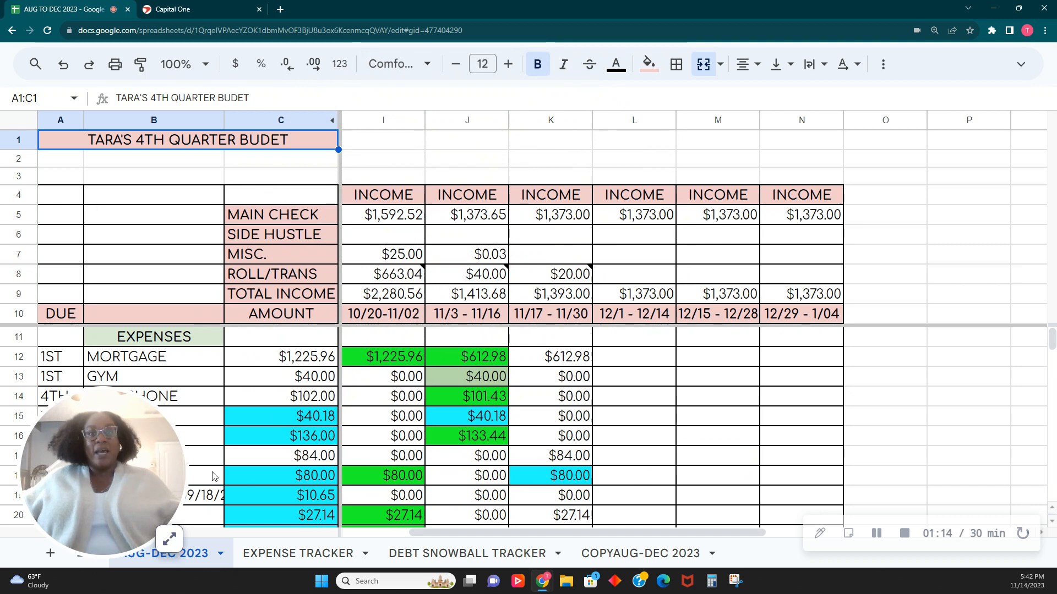
drag(146, 480, 927, 183)
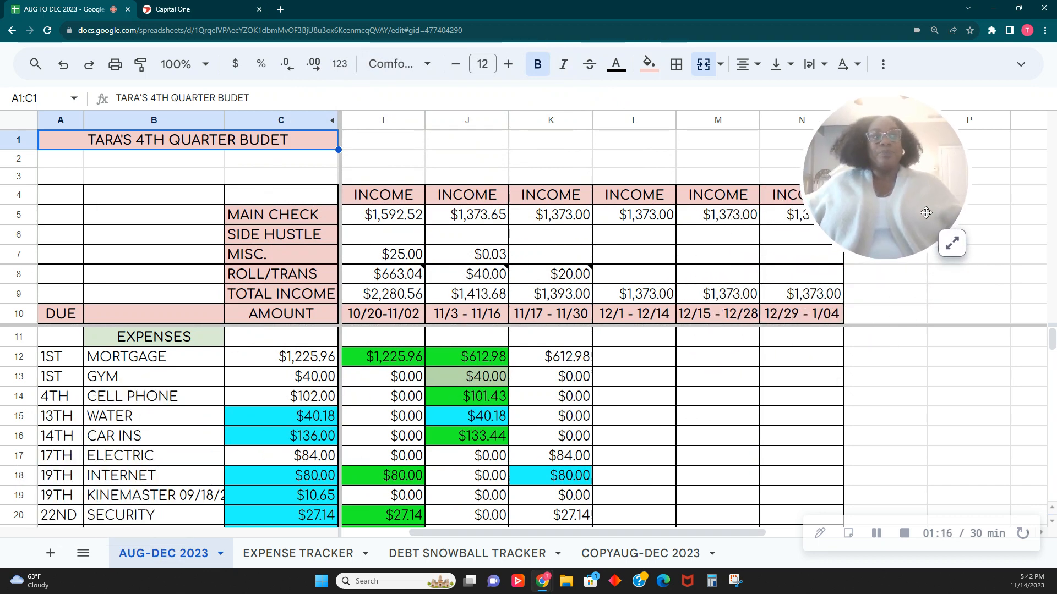
click(955, 257)
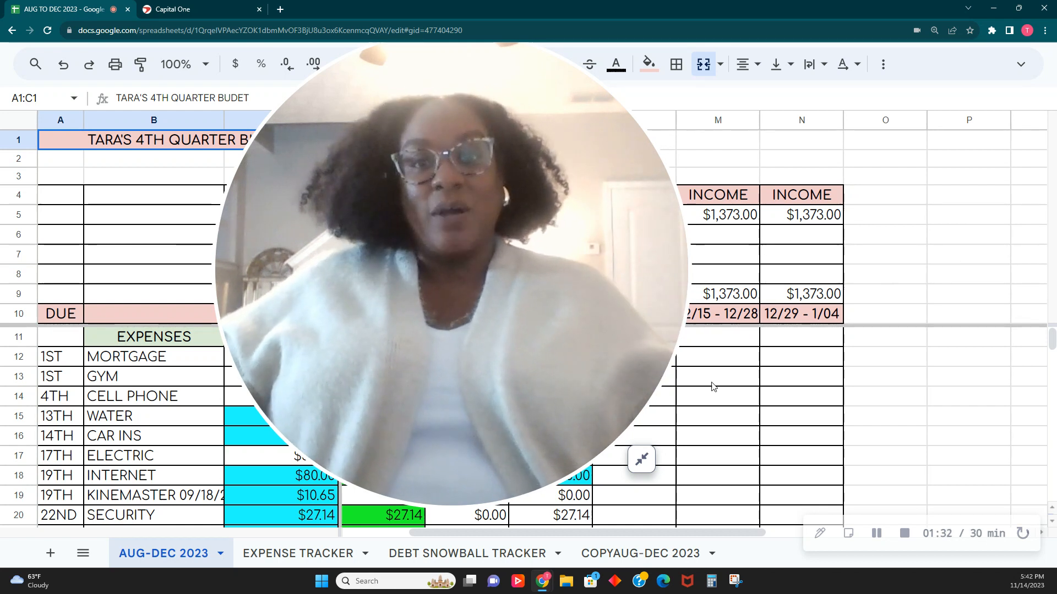
click(630, 467)
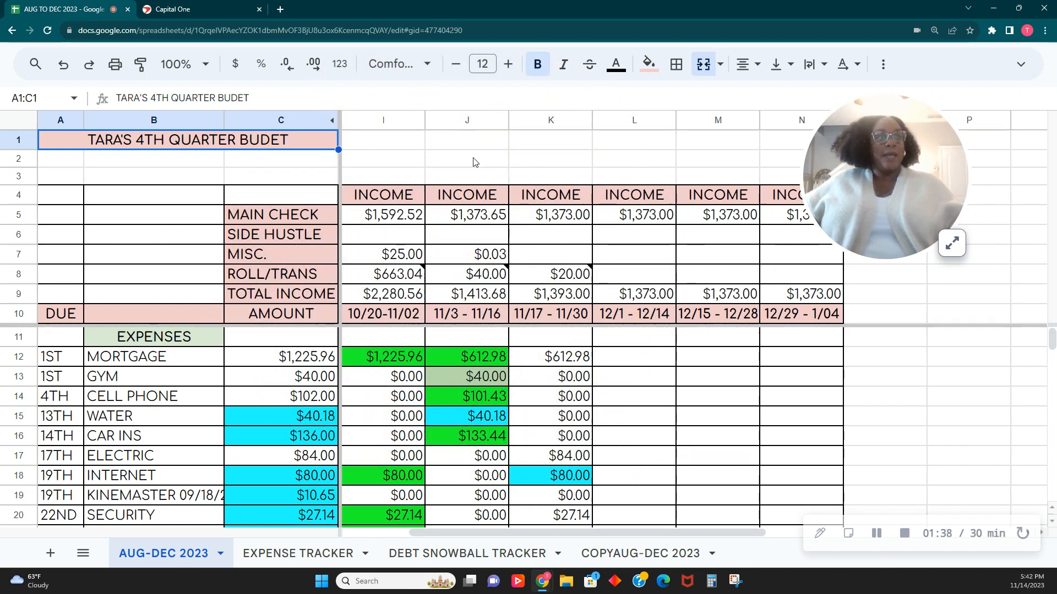
- Examine the color-coded expense, debt, variable and savings amounts in the 11/3 - 11/16 pay period column
click(468, 121)
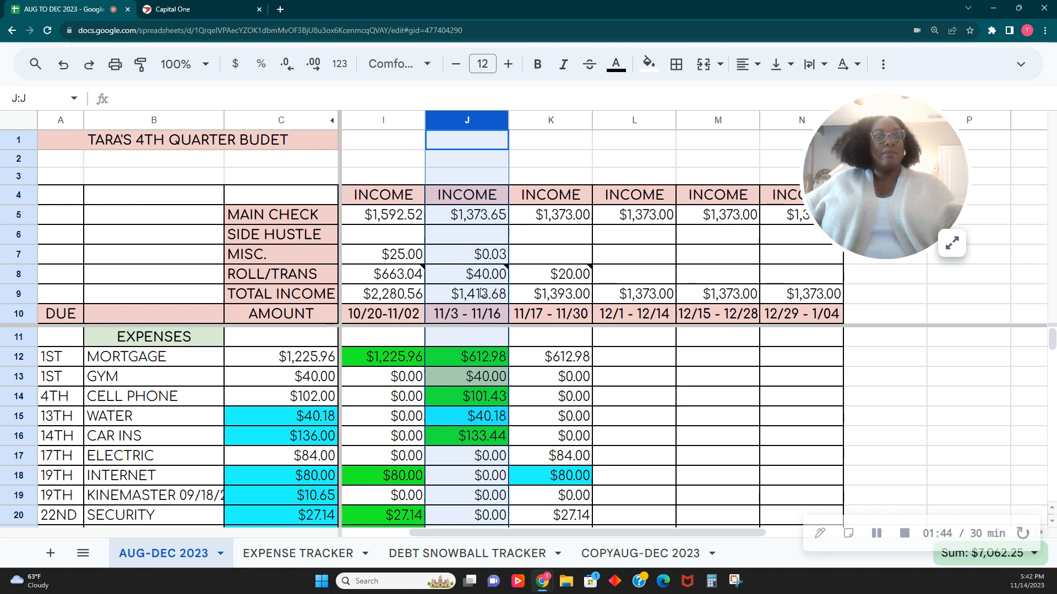
scroll(480, 296, down, 2)
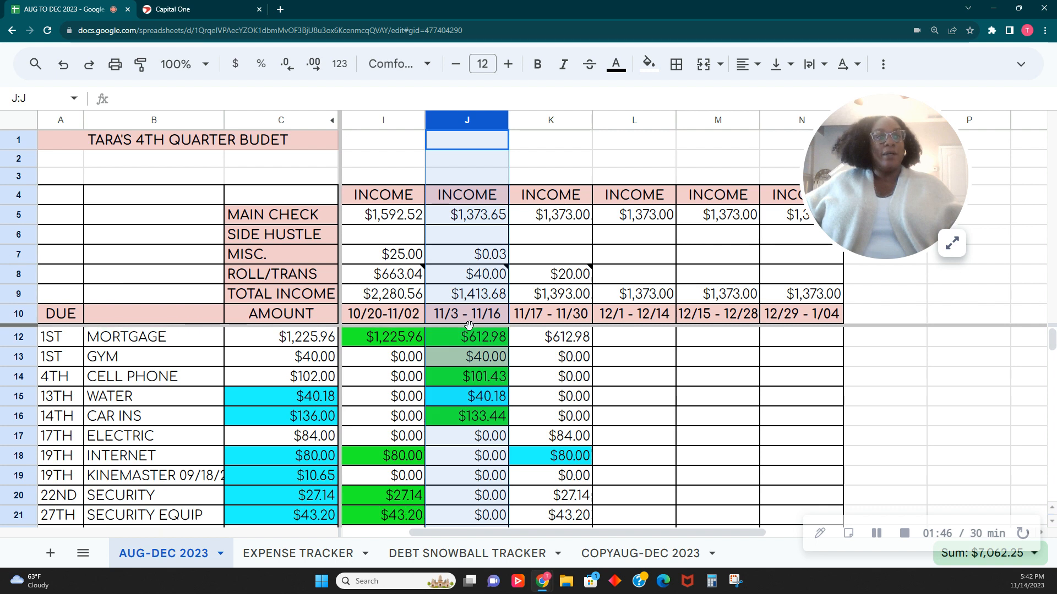
click(473, 337)
scroll(477, 344, up, 2)
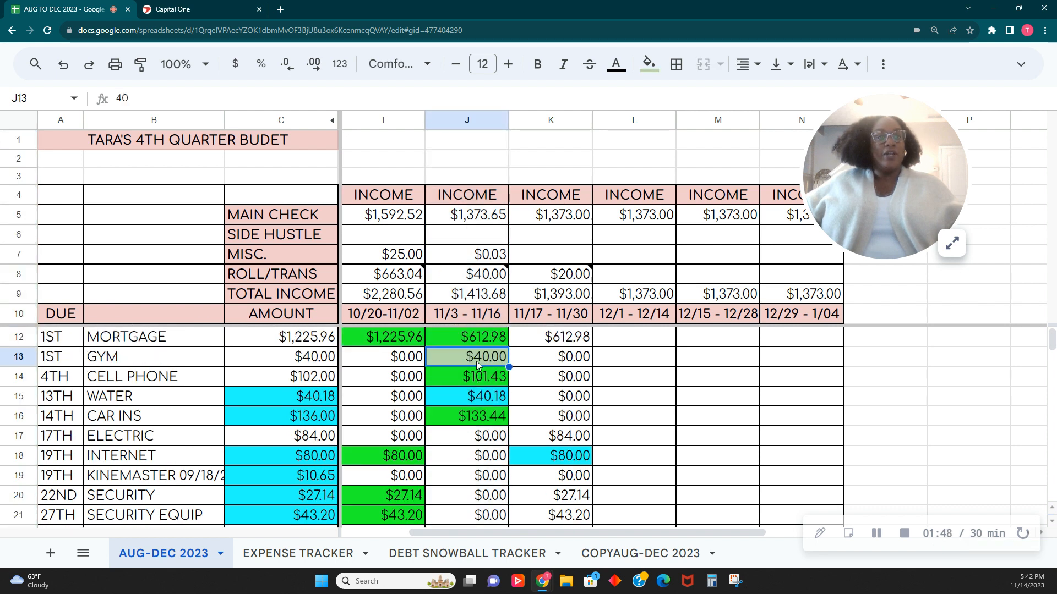
click(478, 358)
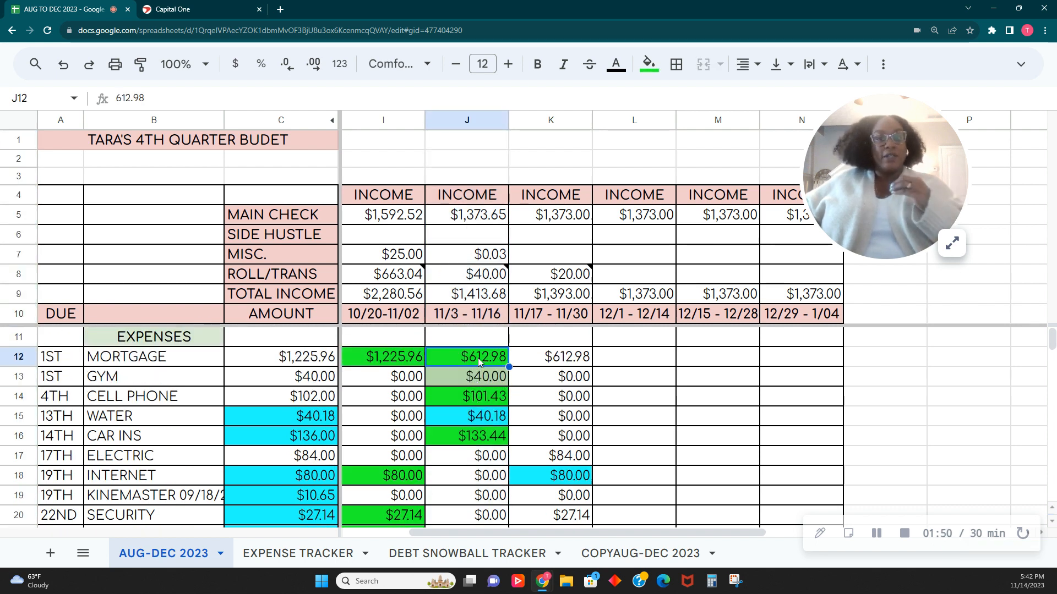
click(487, 382)
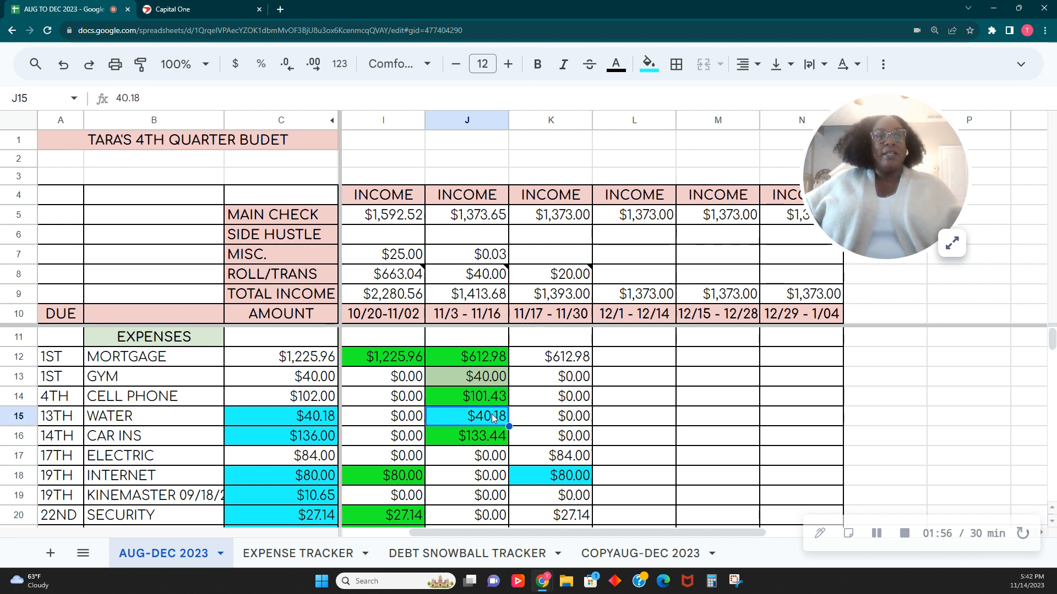
scroll(493, 418, down, 9)
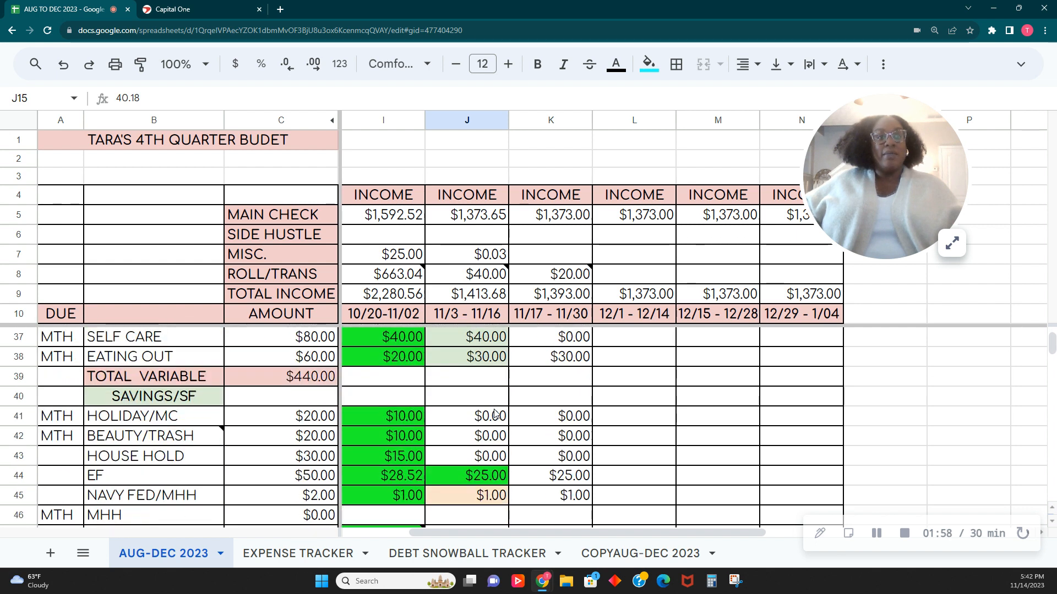
scroll(494, 414, down, 1)
scroll(482, 458, up, 4)
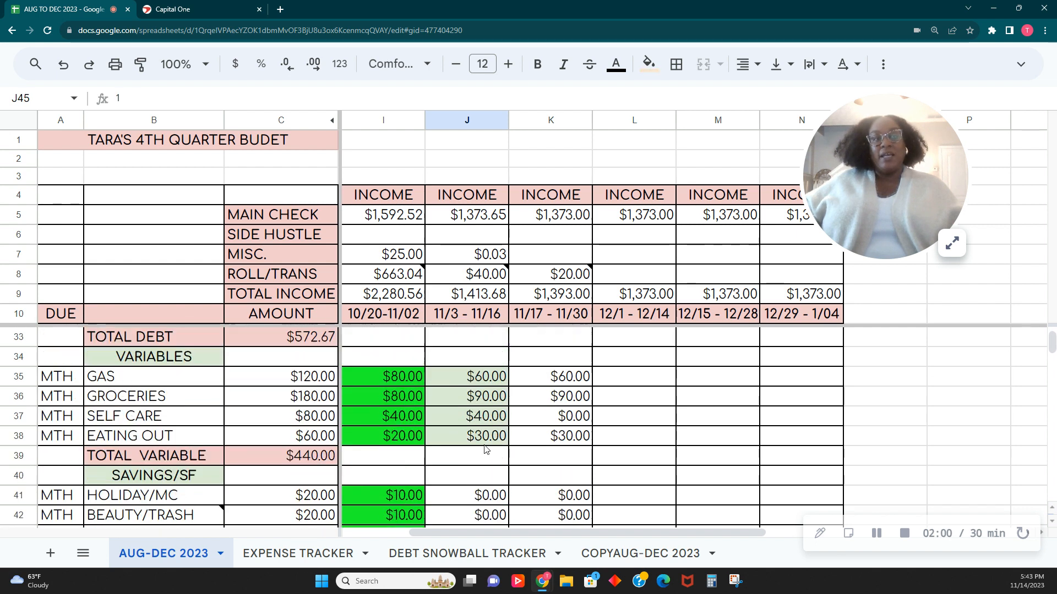
click(490, 359)
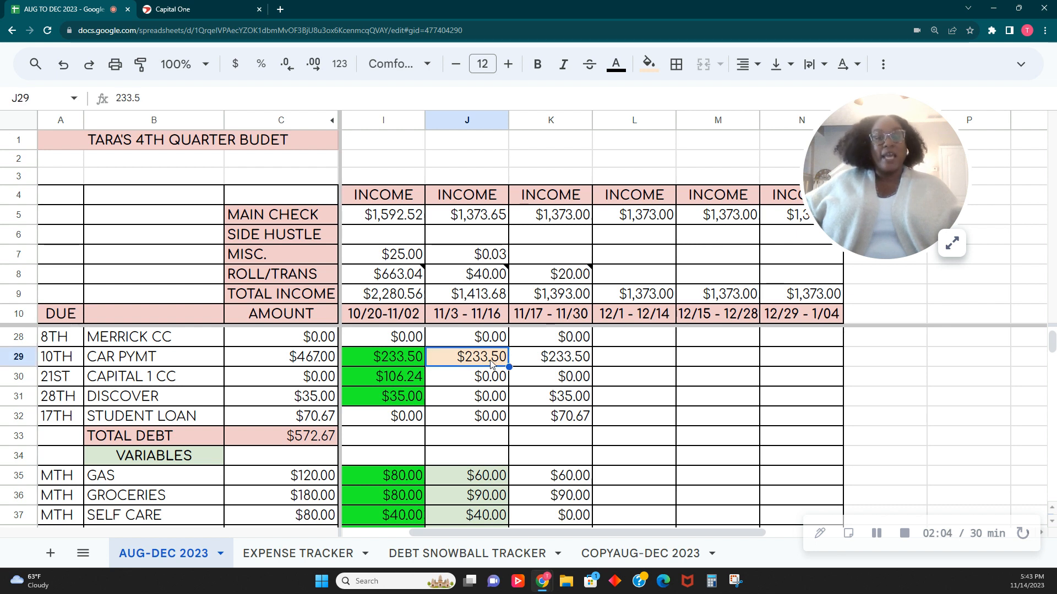
scroll(492, 363, up, 6)
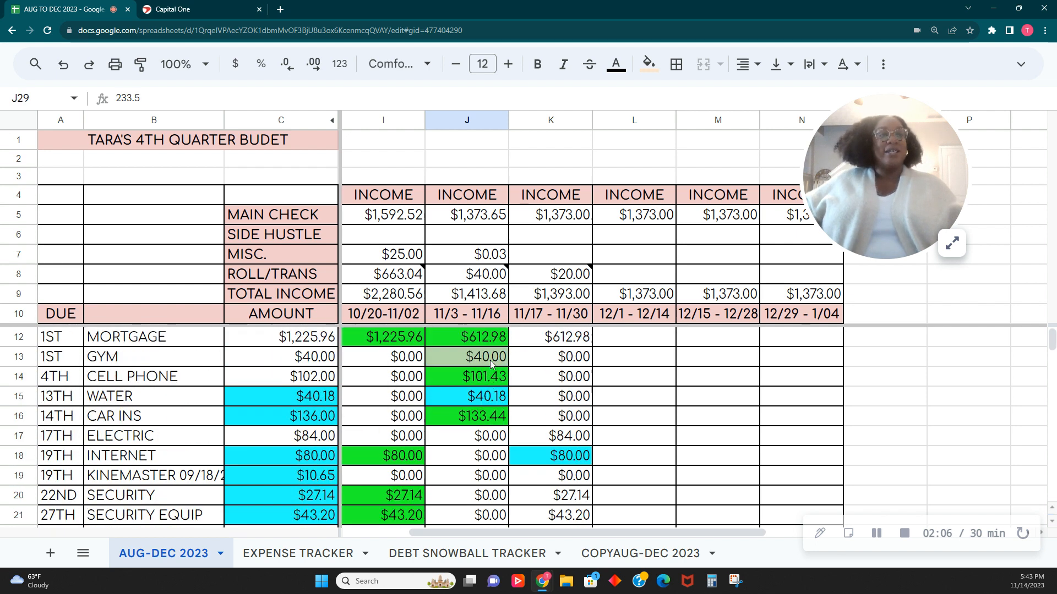
scroll(491, 363, down, 7)
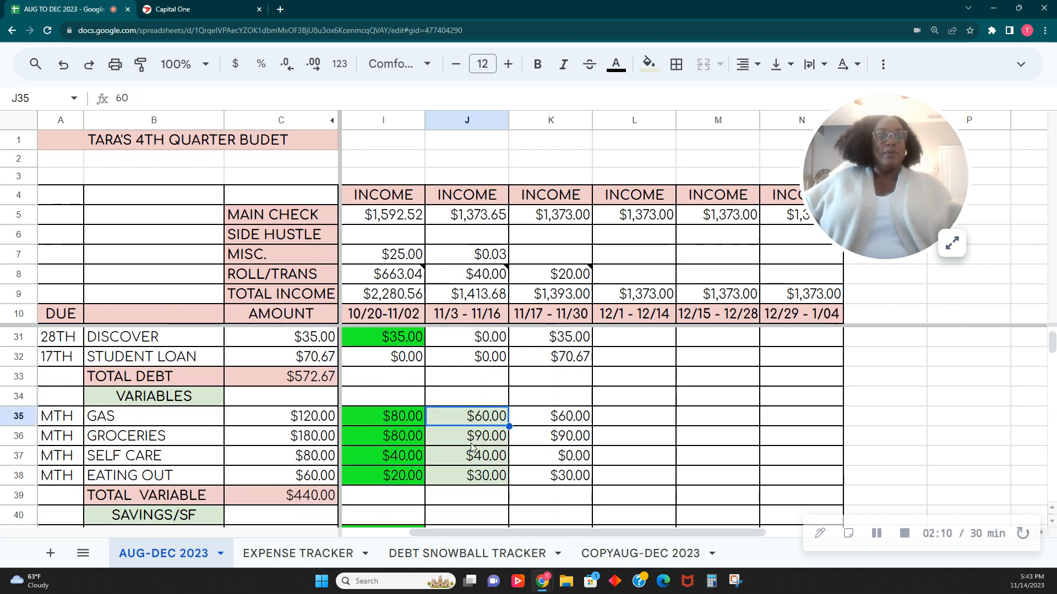
scroll(471, 447, up, 7)
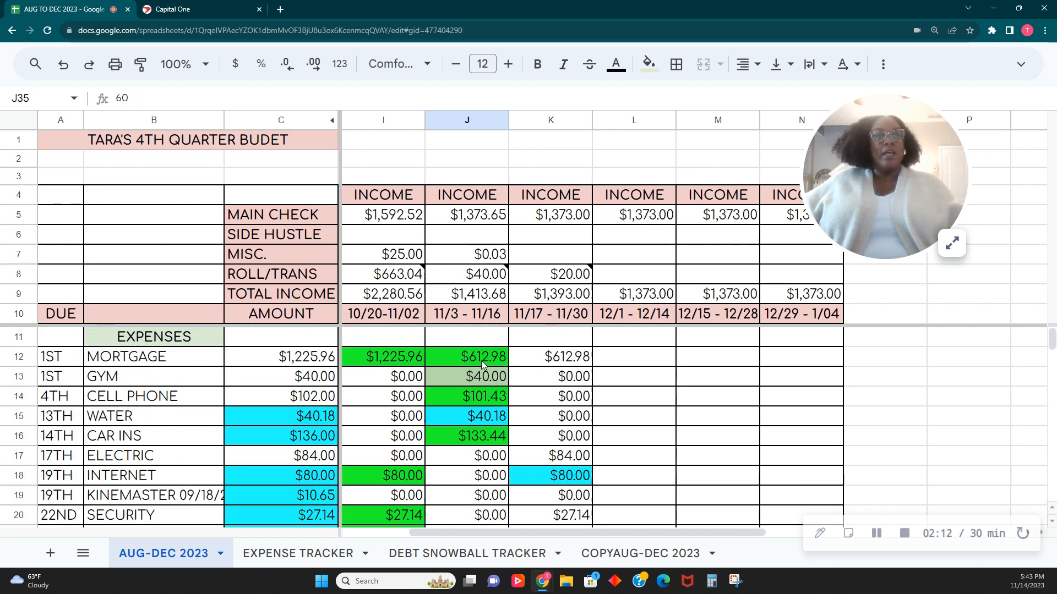
click(482, 364)
click(480, 378)
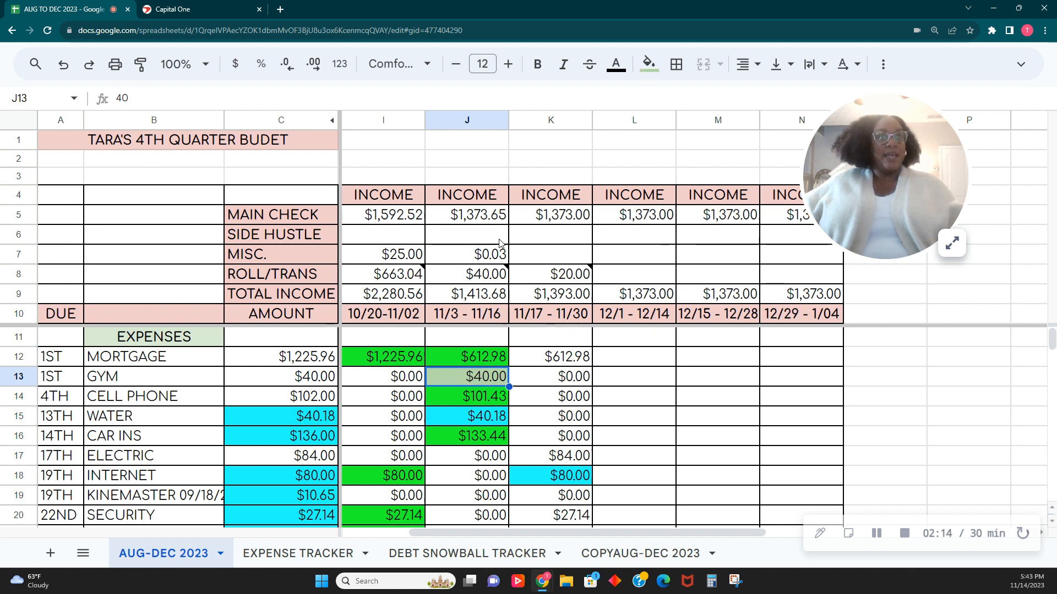
click(870, 541)
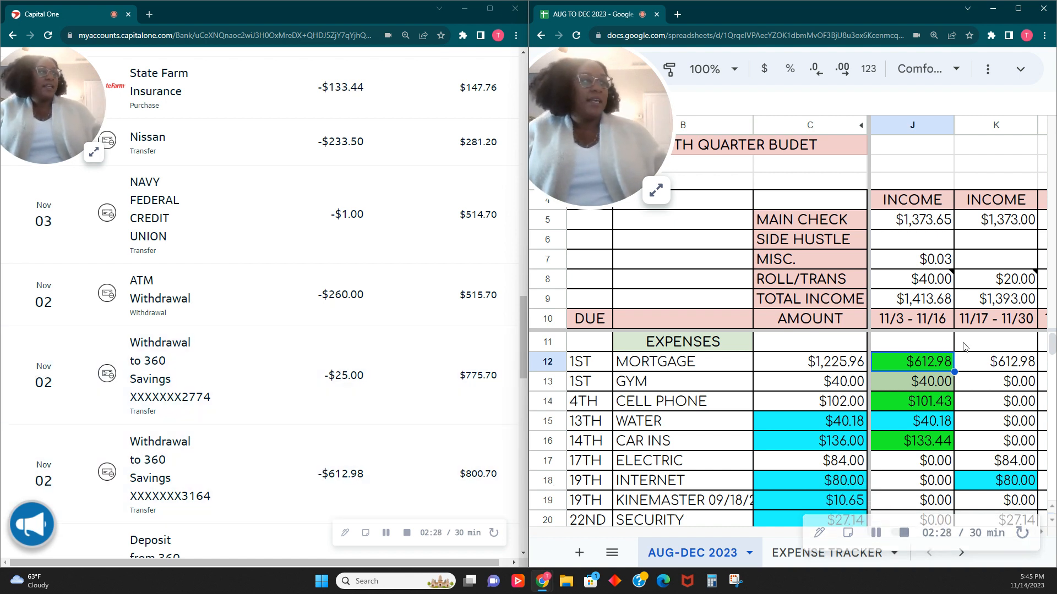
- Check the memo of the Nov 02 $25.00 savings withdrawal in the Capital One transactions, and collapse its details
click(300, 398)
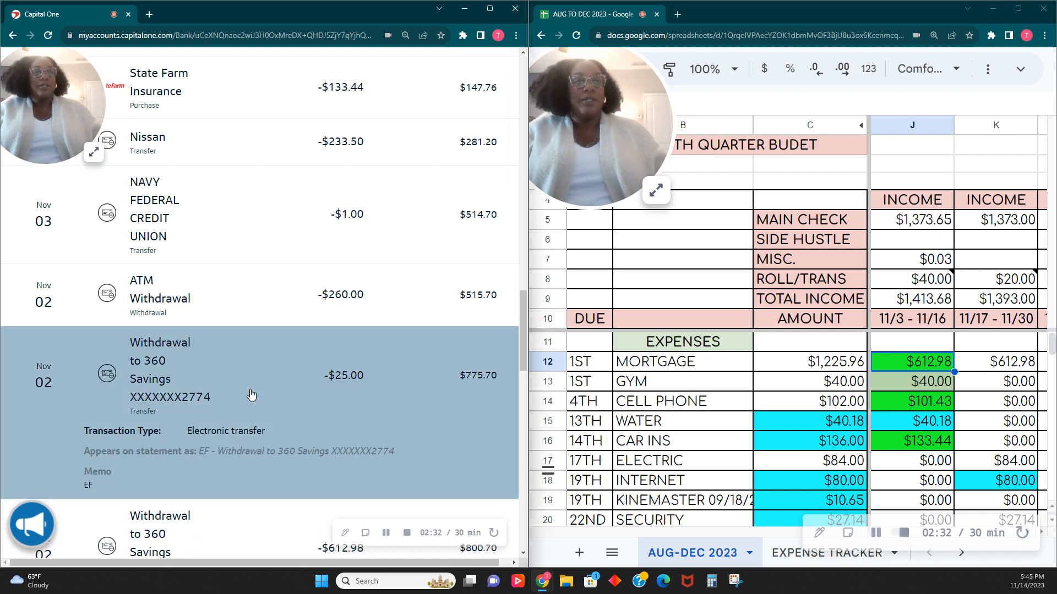
click(252, 396)
scroll(251, 394, up, 2)
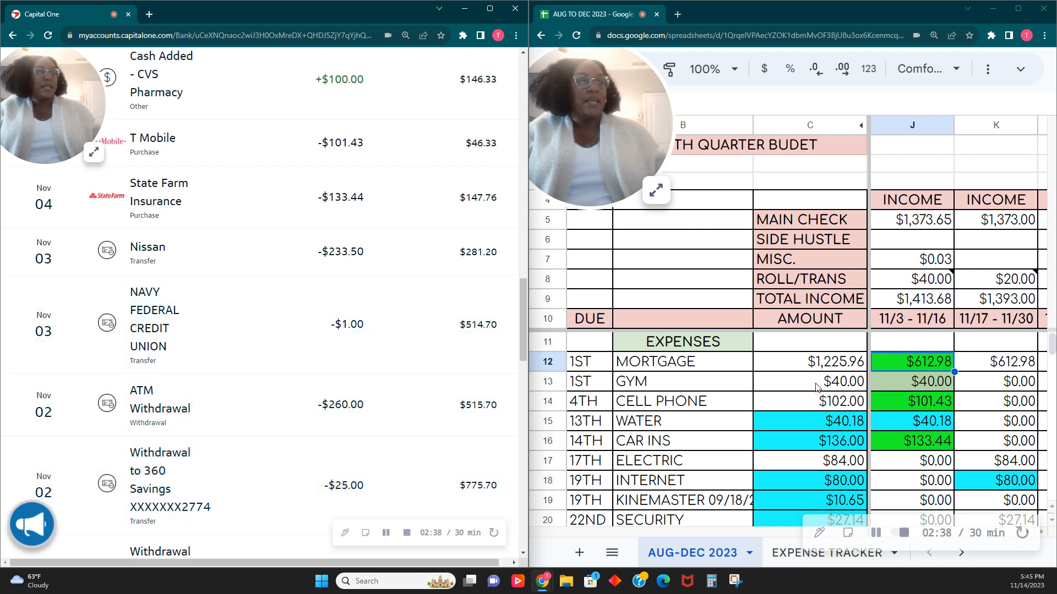
- Select the 11/3 - 11/16 amounts for gas, groceries, self care and eating out, and add them up in Calculator
scroll(907, 401, down, 8)
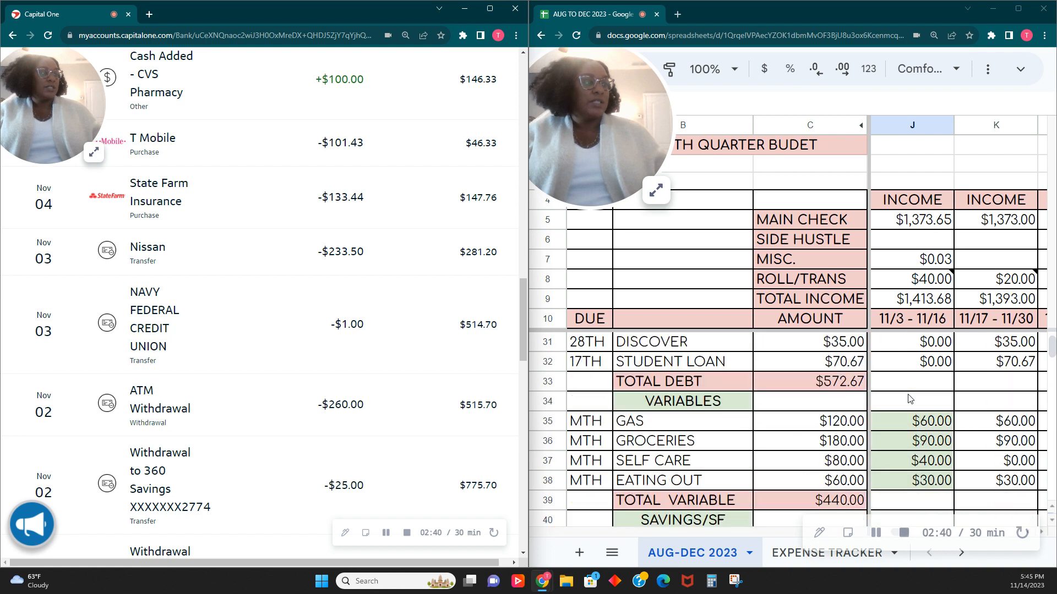
drag(941, 367, 934, 425)
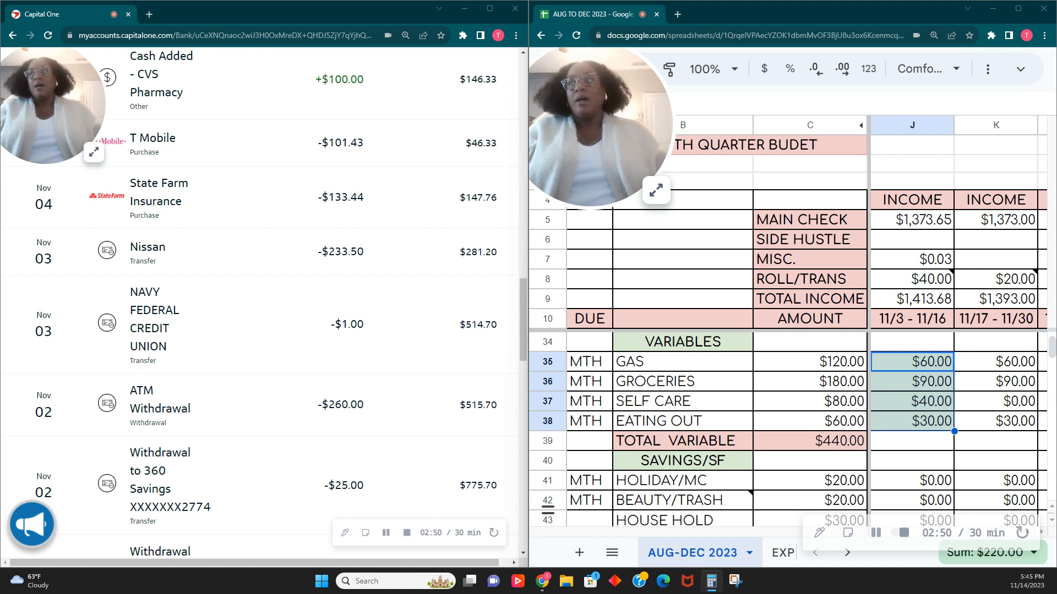
click(711, 581)
drag(204, 133, 262, 134)
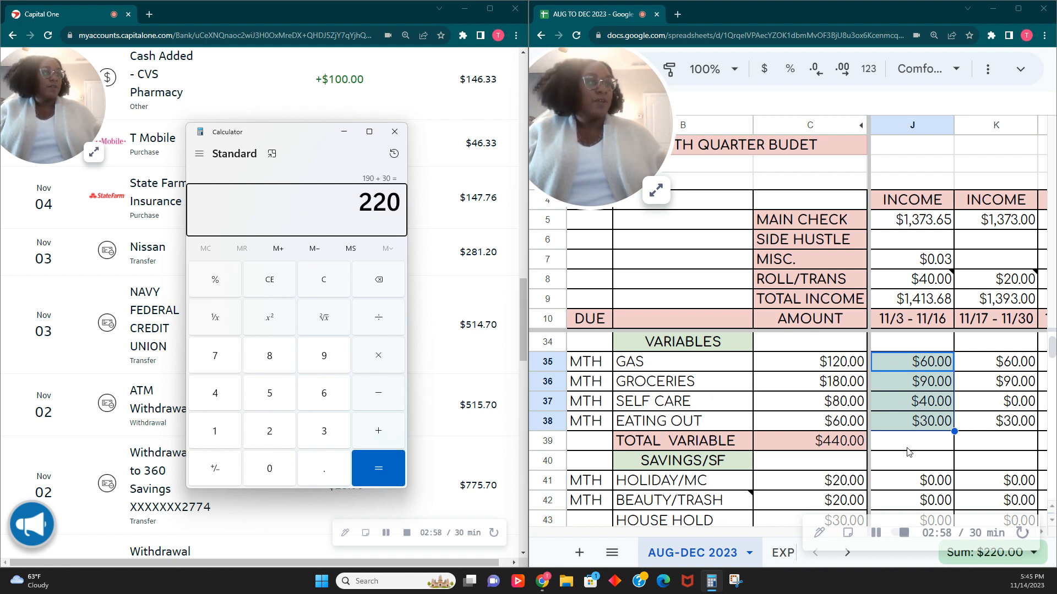
- Fill the selected gas, groceries, self care and eating out amounts with bright green
click(1026, 78)
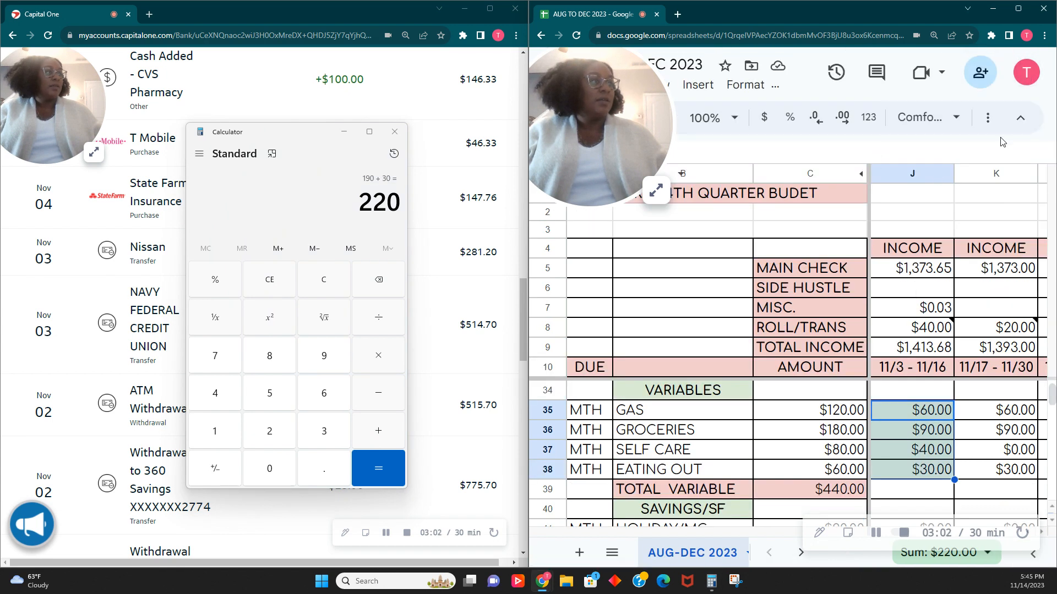
click(1017, 121)
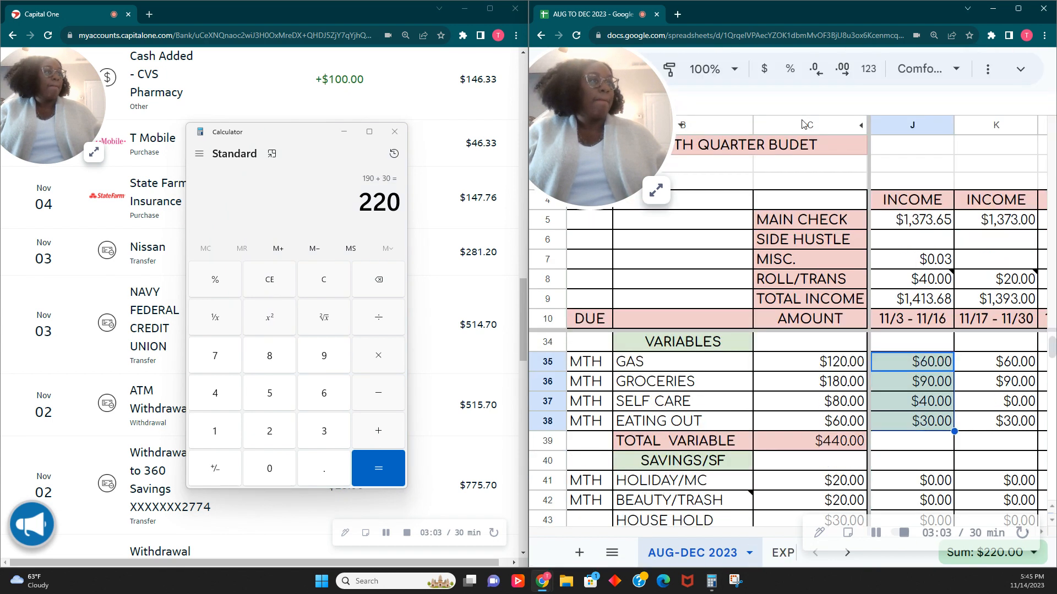
click(985, 76)
click(735, 101)
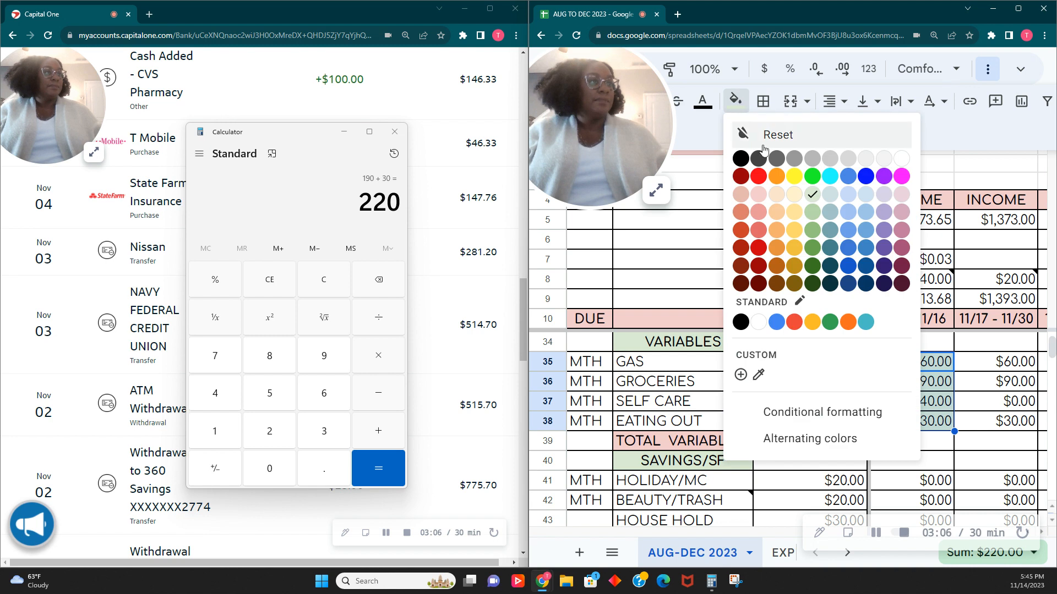
click(785, 174)
- Add the gym's $40.00 to the running calculator total and fill the 11/3 - 11/16 gym amount with bright green
scroll(913, 394, up, 1)
scroll(913, 393, up, 6)
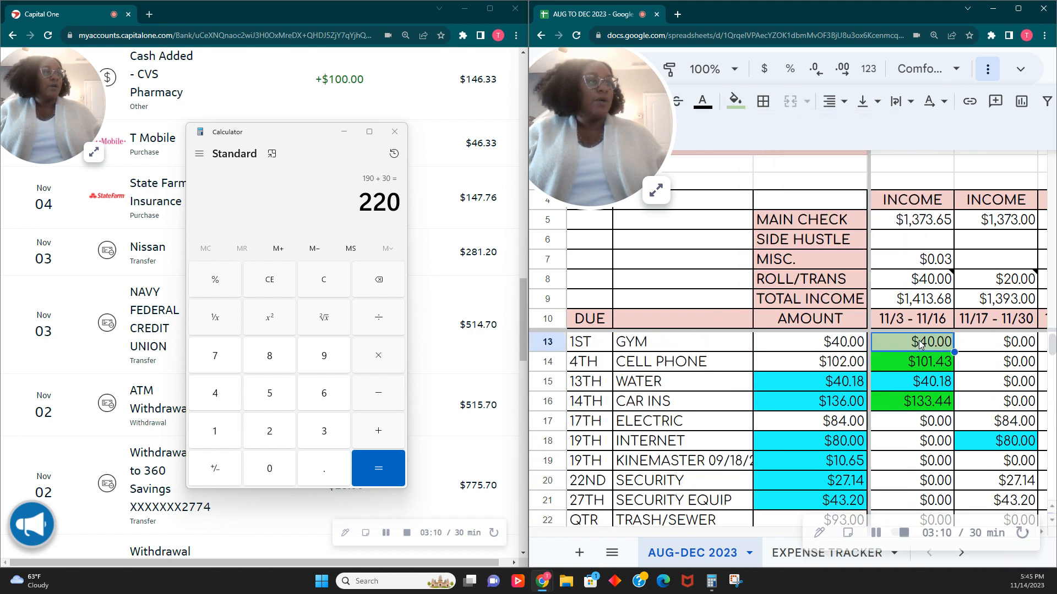
click(287, 212)
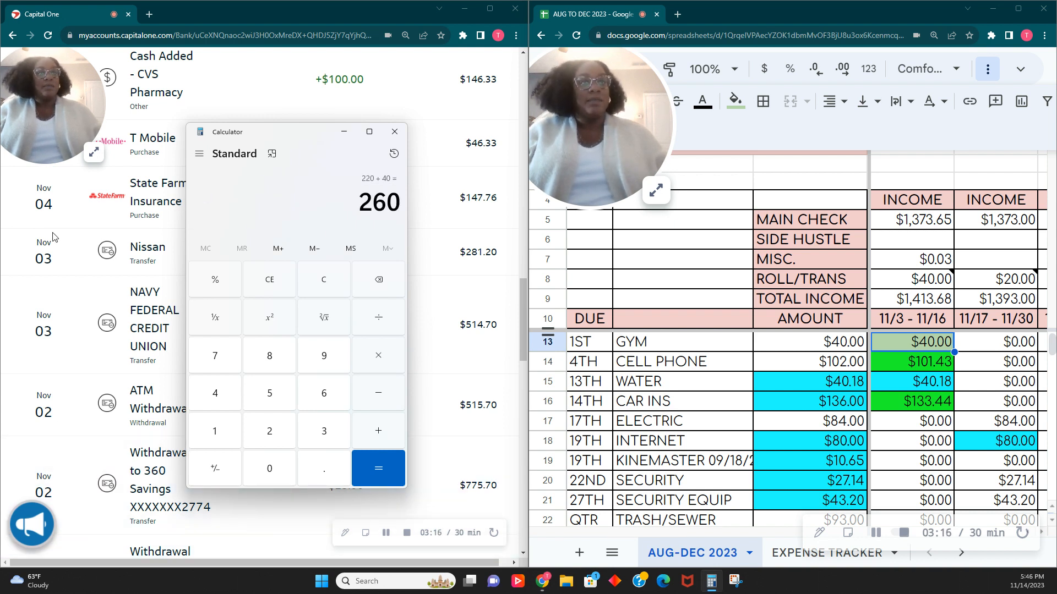
drag(257, 143, 1, 396)
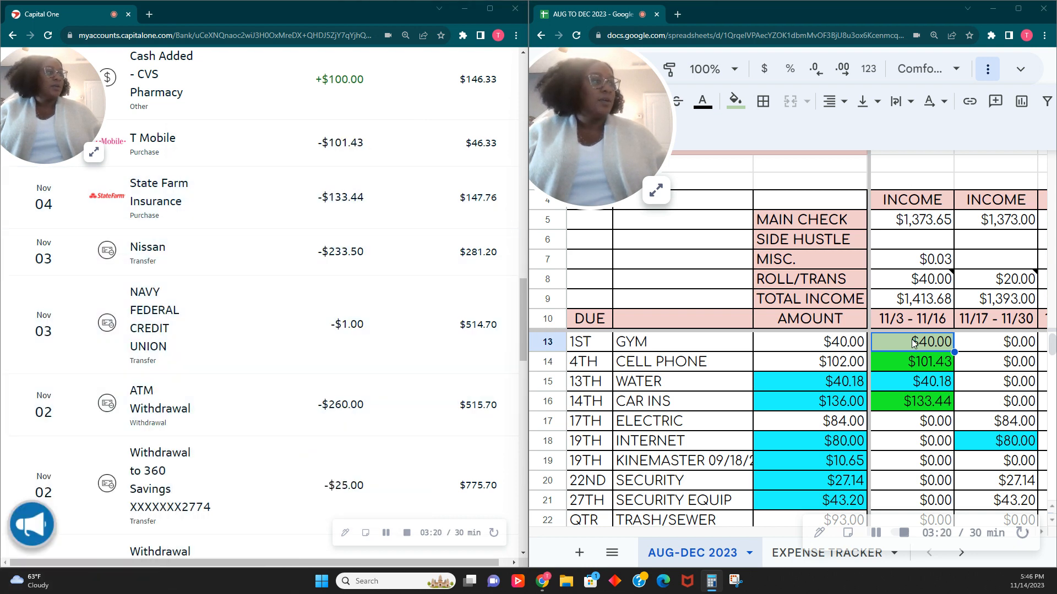
click(735, 101)
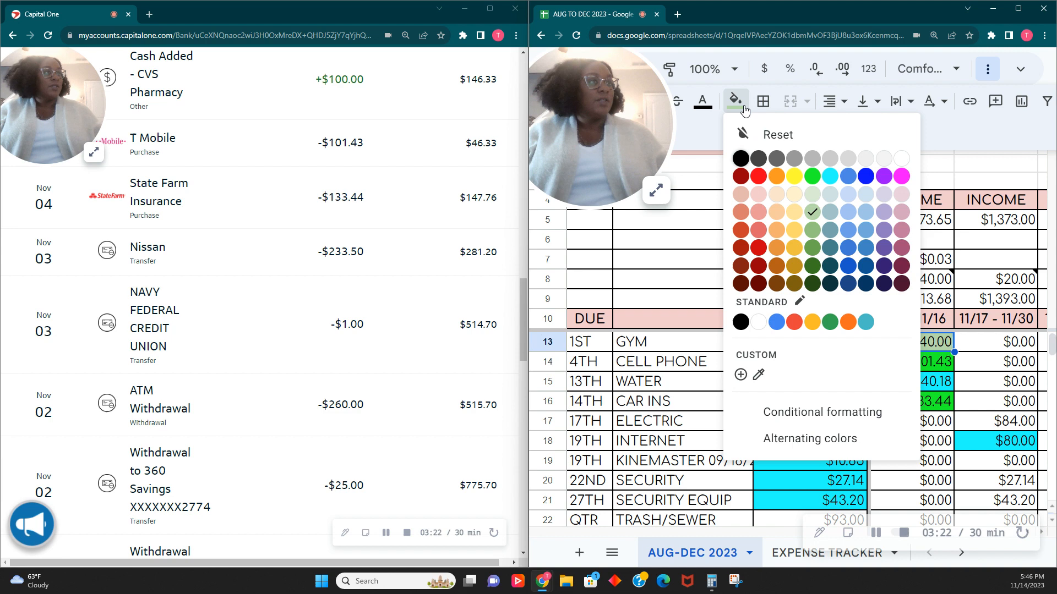
click(815, 178)
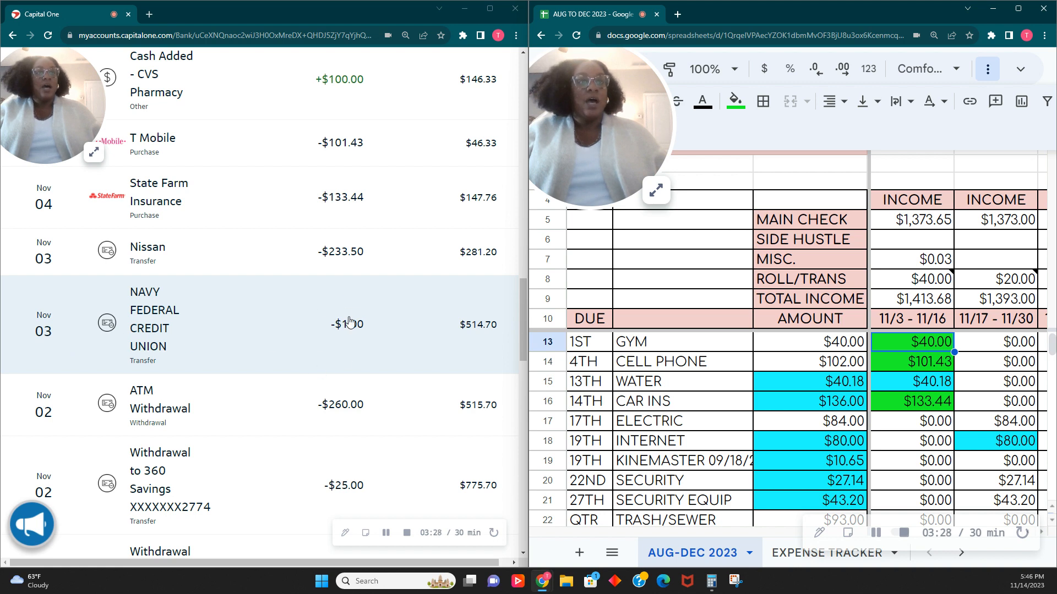
- Fill the NAVY FED/MHH amount in the 11/3 - 11/16 column with bright green
scroll(934, 413, down, 6)
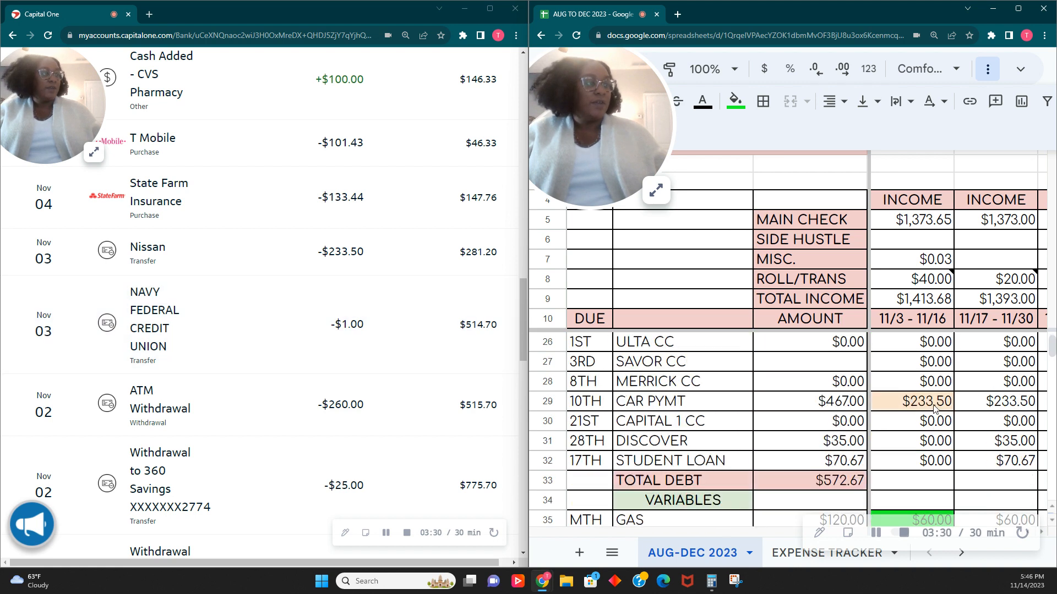
click(930, 424)
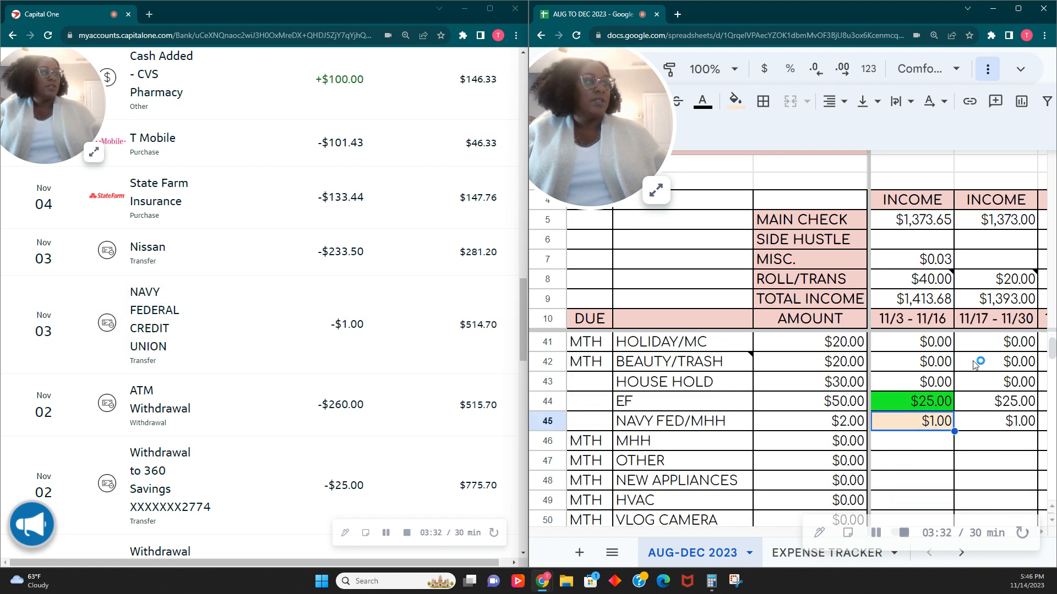
click(740, 109)
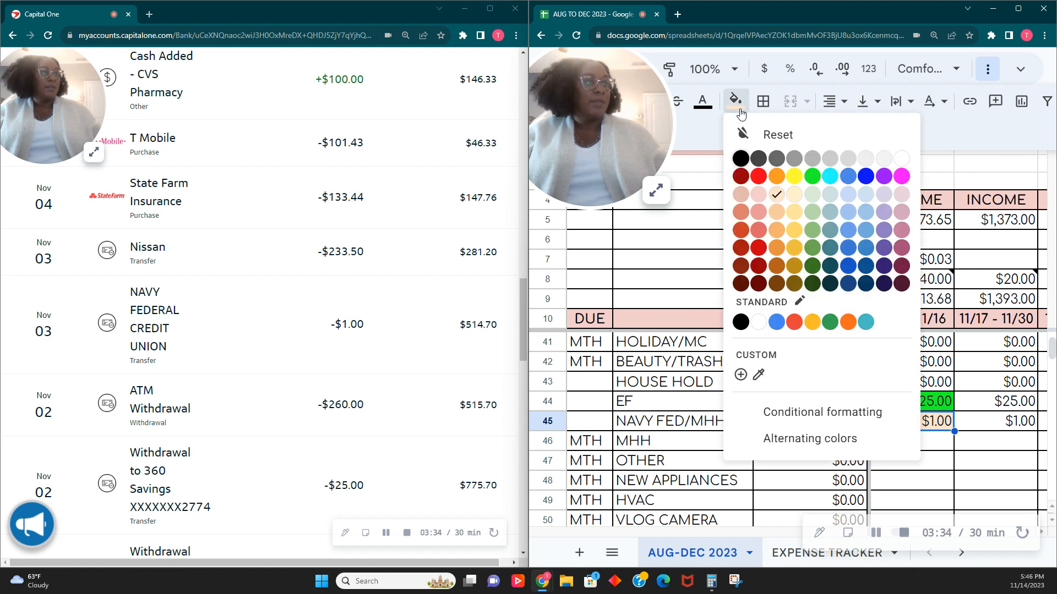
click(812, 176)
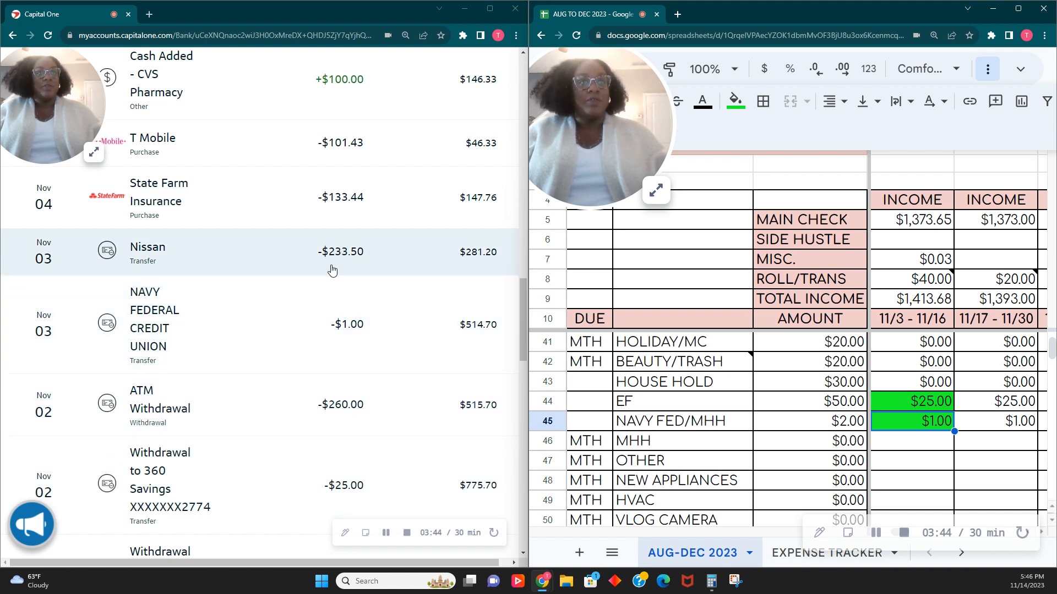
- Fill the CAR PYMT amount in the 11/3 - 11/16 column with bright green to match the Nissan transfer
scroll(891, 410, up, 5)
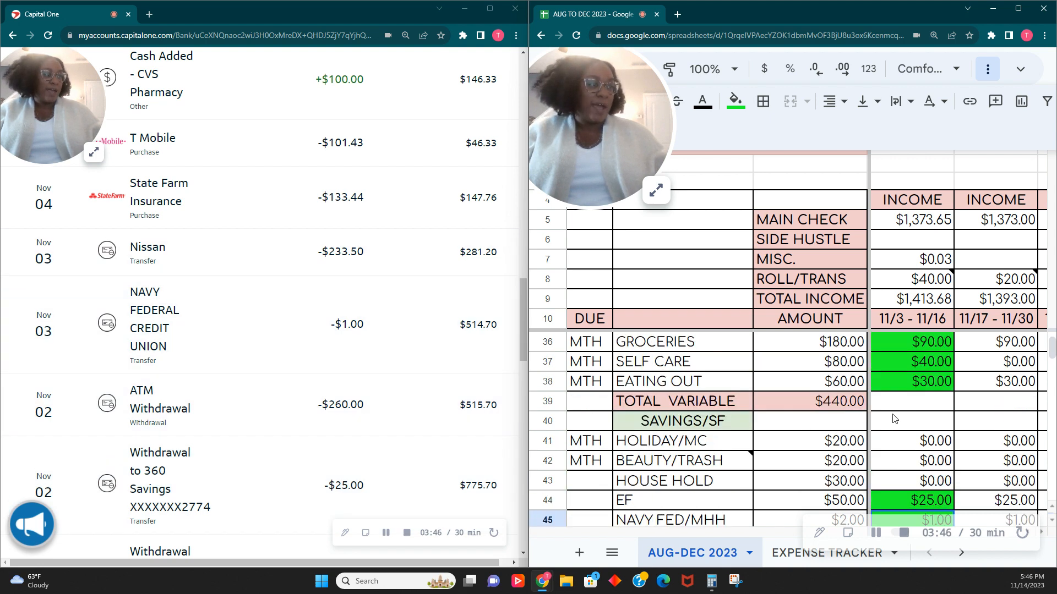
scroll(896, 420, up, 1)
click(918, 426)
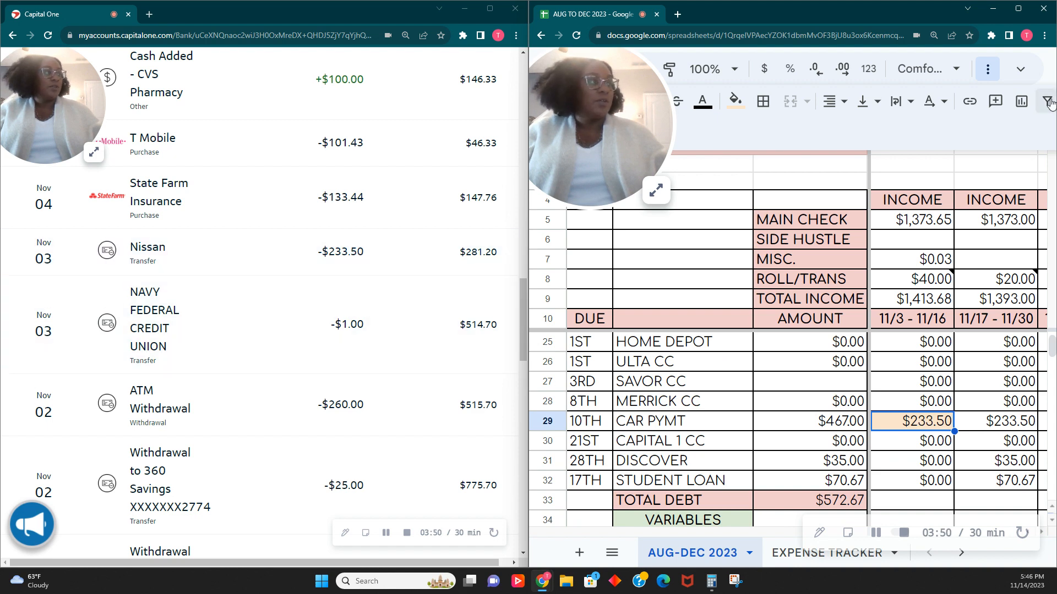
click(736, 100)
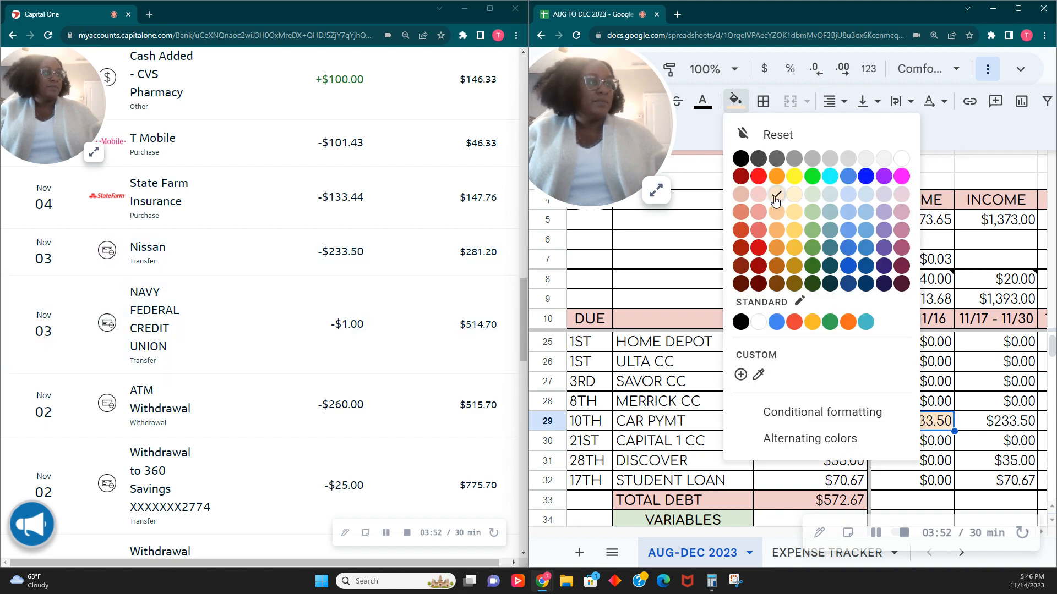
click(811, 176)
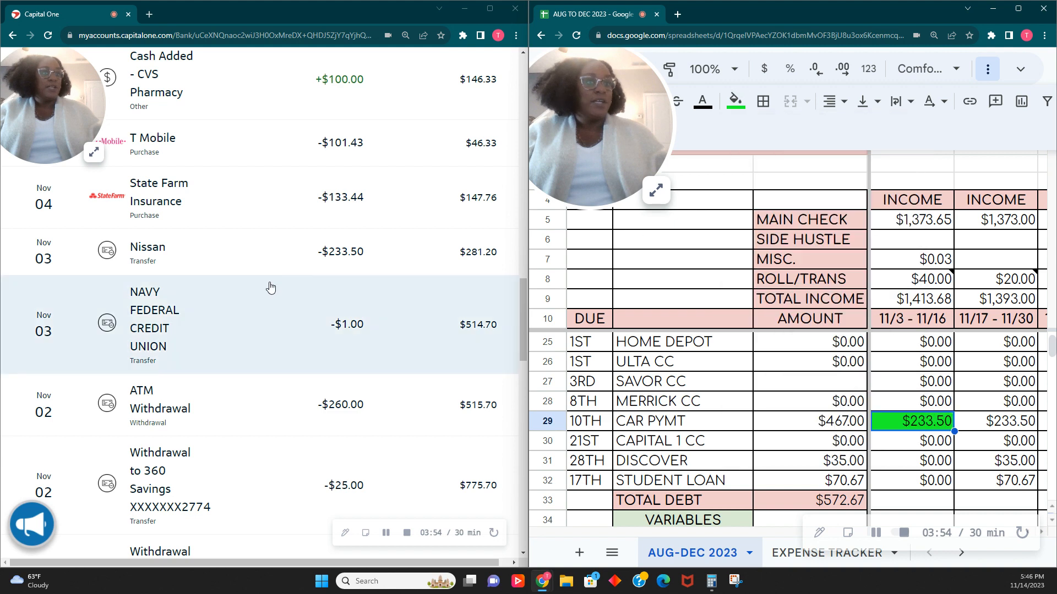
- Add 100 to the MISC. income formula in the 11/3 - 11/16 column, making it =0.03+100
scroll(917, 471, up, 5)
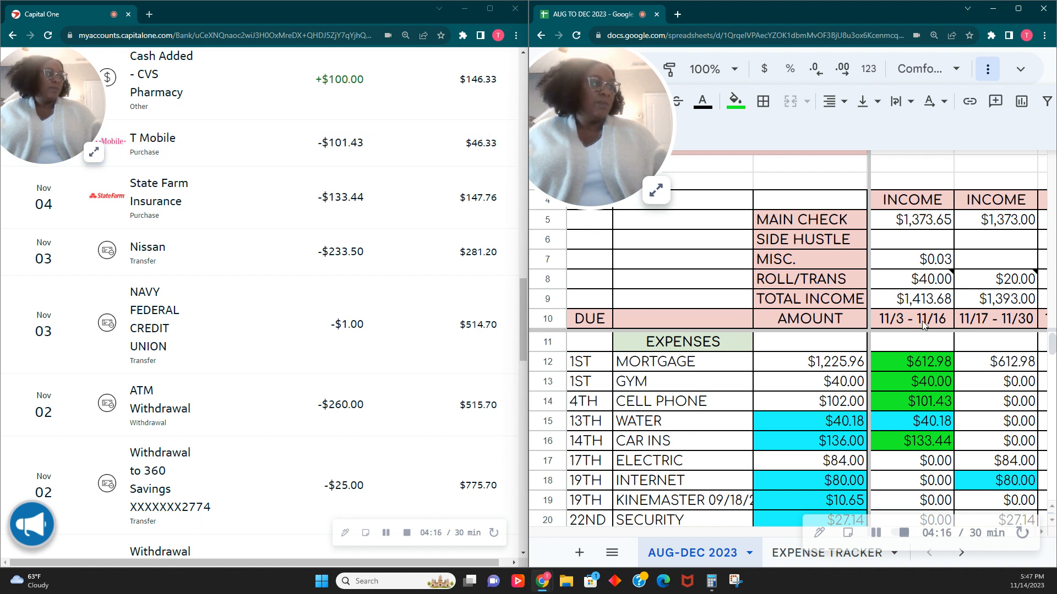
click(924, 290)
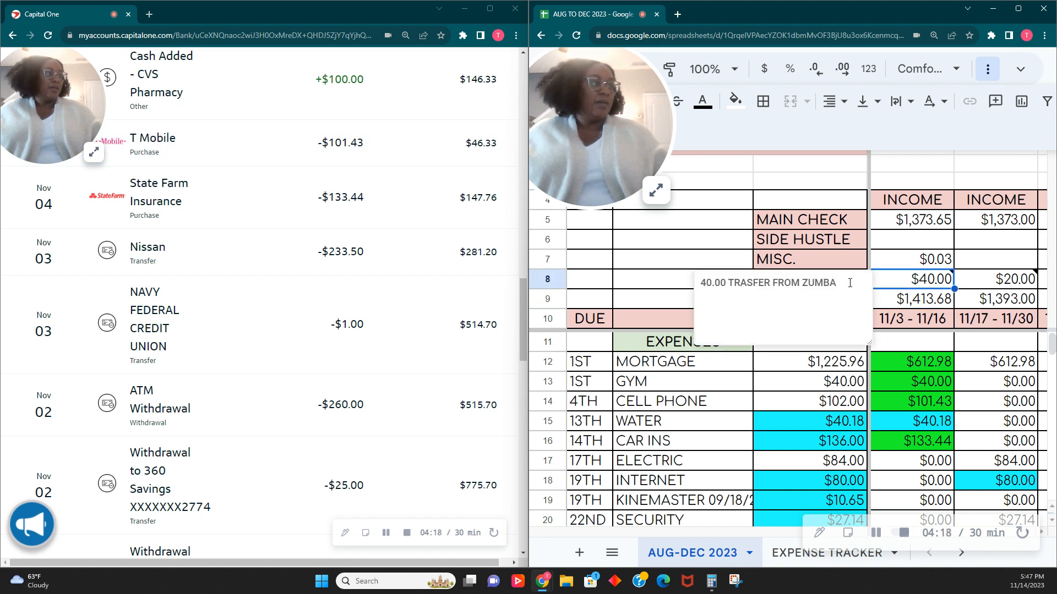
click(892, 262)
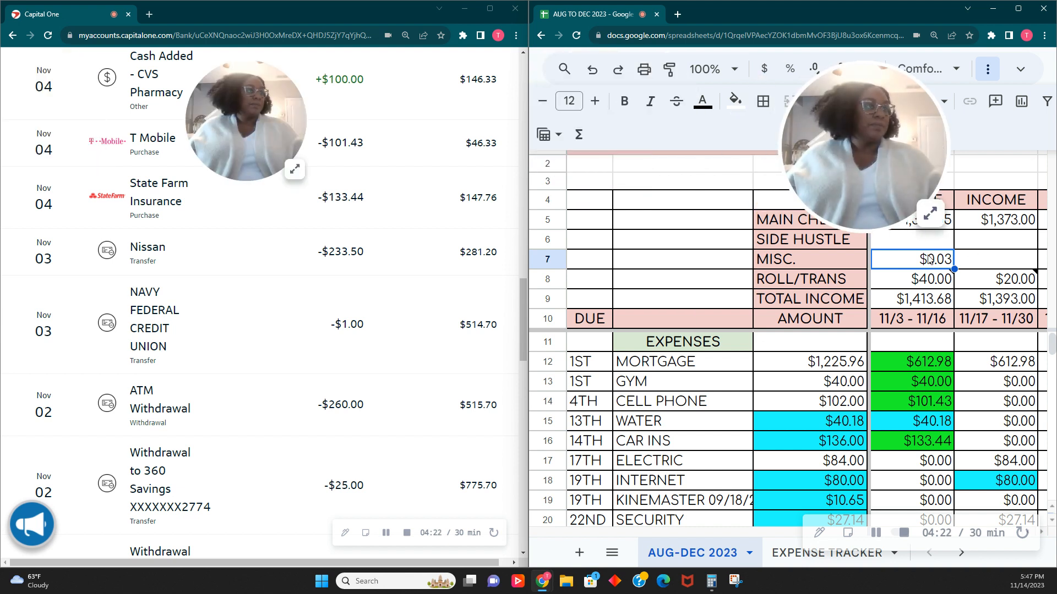
key(Return)
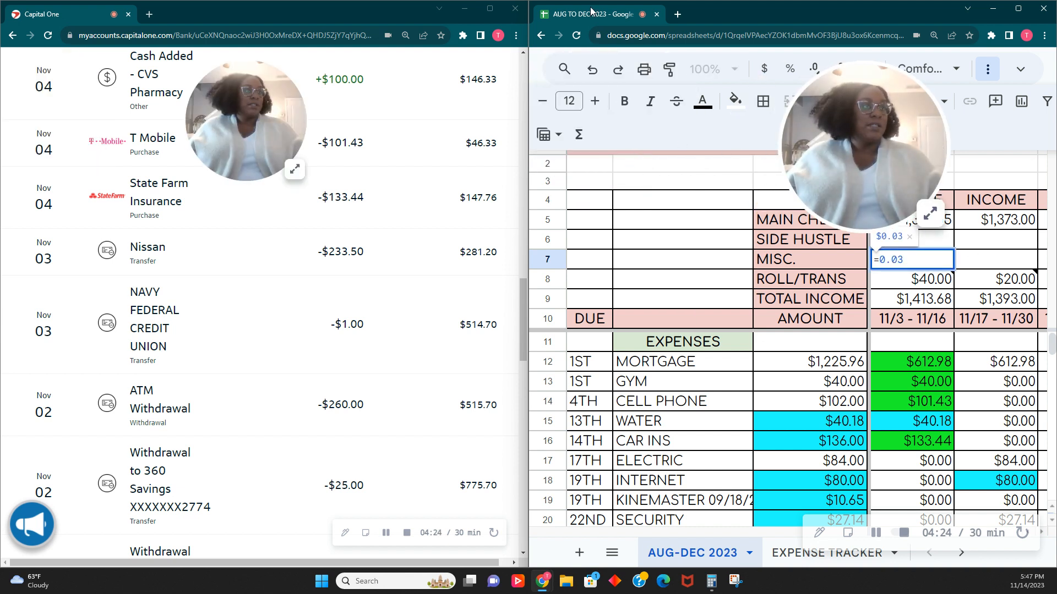
click(550, 134)
click(695, 136)
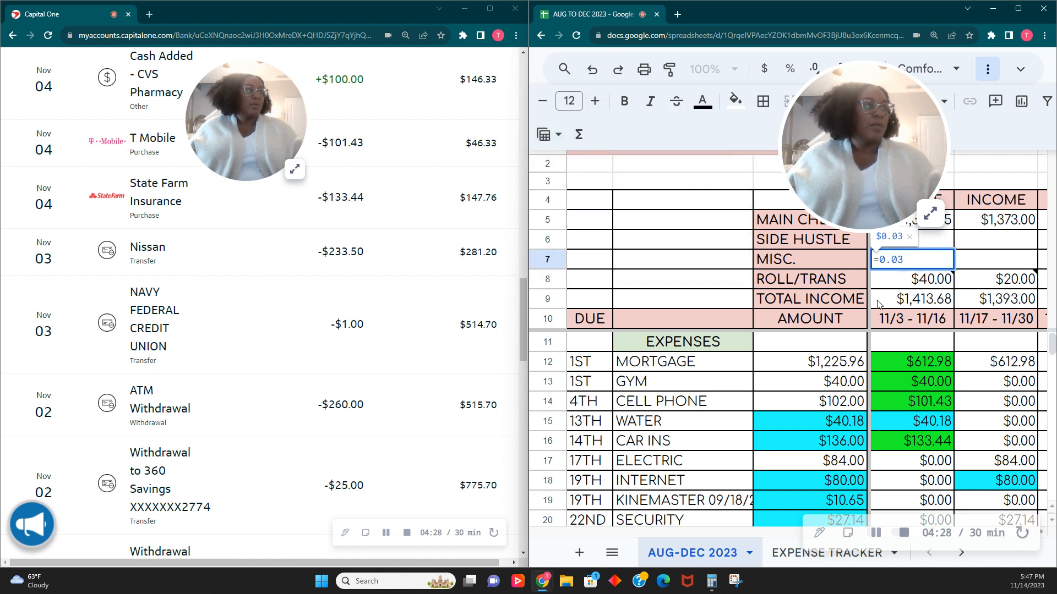
text(+)
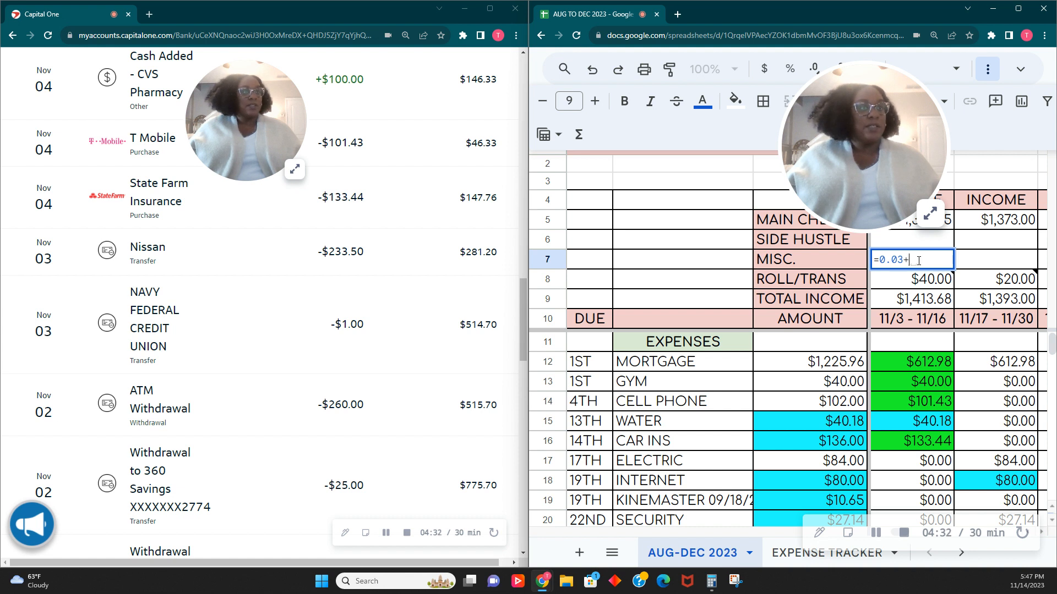
text(100)
key(Return)
- Attach the note "100 MONEY SAVED IN OCT FOR EMERGENCY FUND AND FALL SAVINGS CREEPIN IT REAL CHALLENGE" to the 11/3 - 11/16 MISC. income
right_click(919, 263)
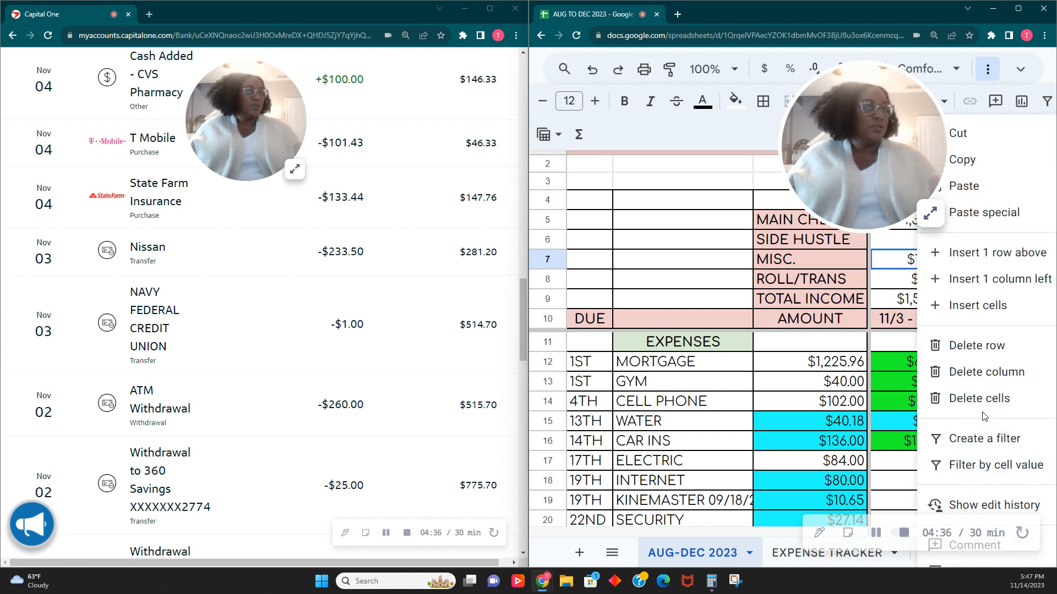
scroll(974, 456, down, 3)
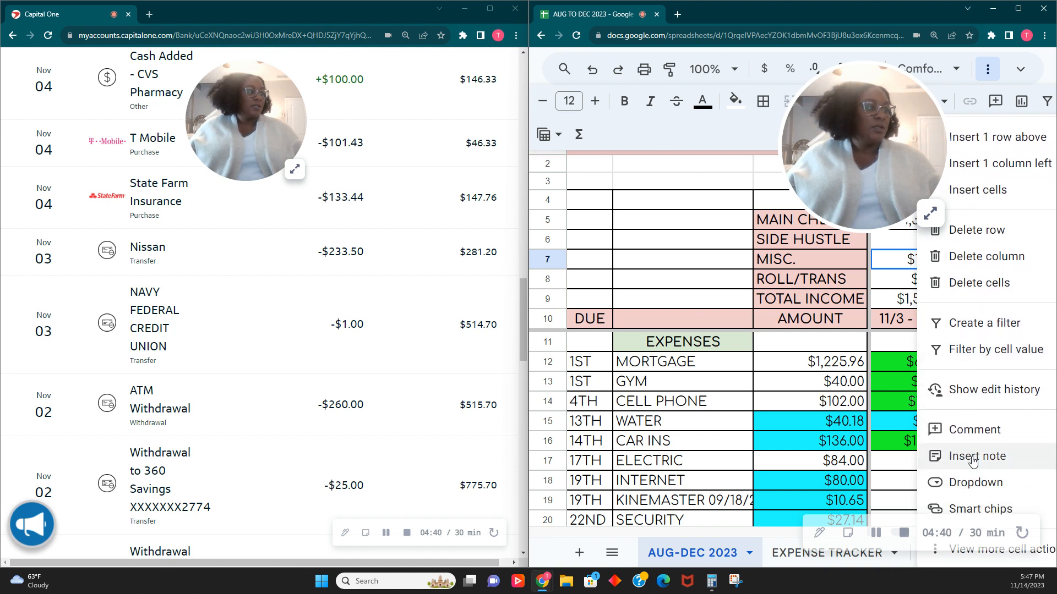
click(973, 461)
text(10)
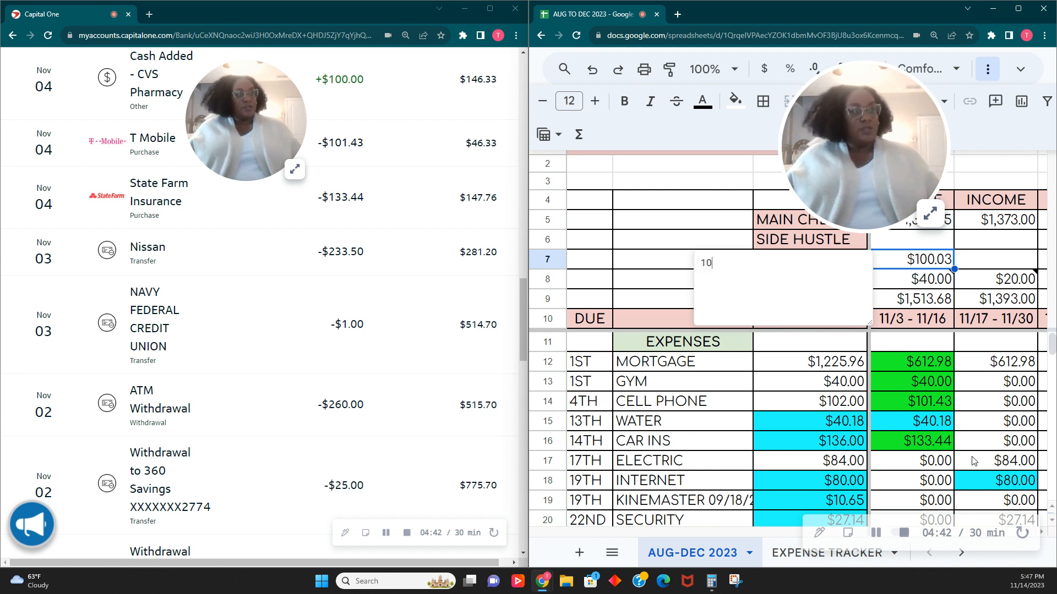
text(0 from)
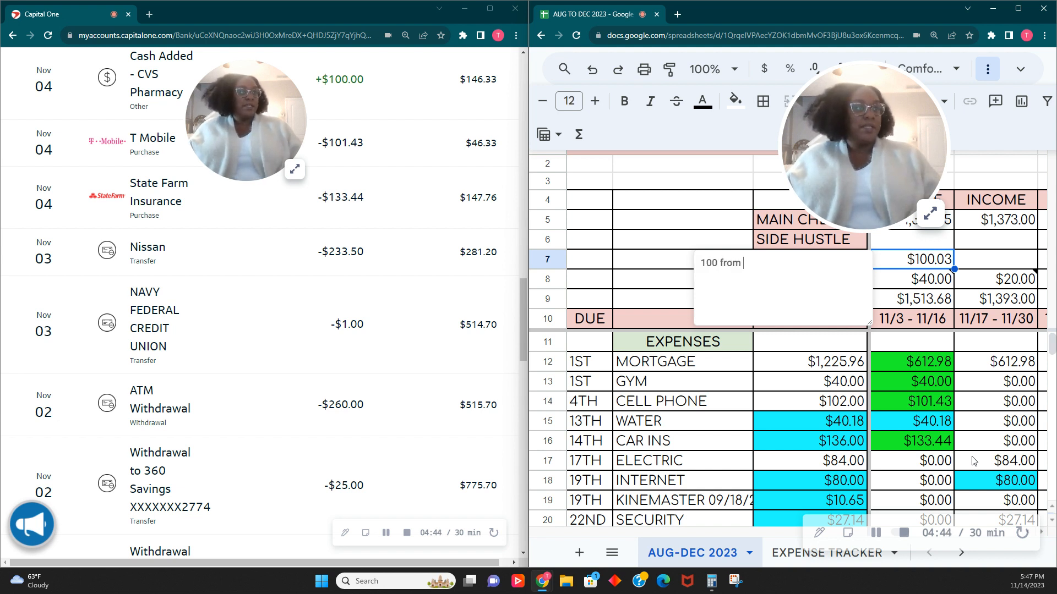
key(BackSpace)
key(BackSpace)
key(BackSpace)
key(BackSpace)
key(BackSpace)
text(MONEY SAVED IN OCT)
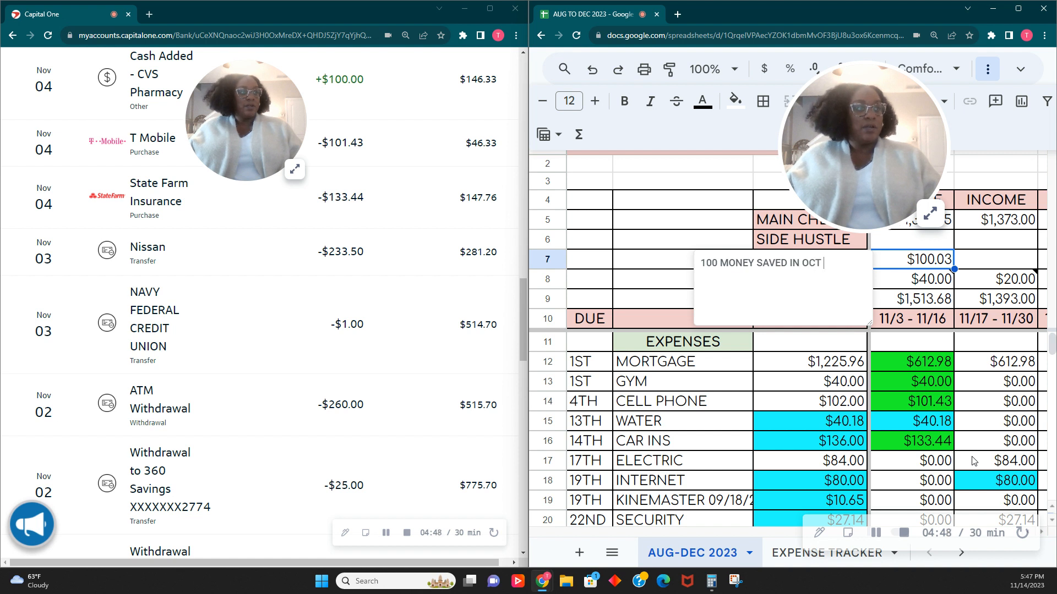
text( FOR EMERGENCY FUND AND F)
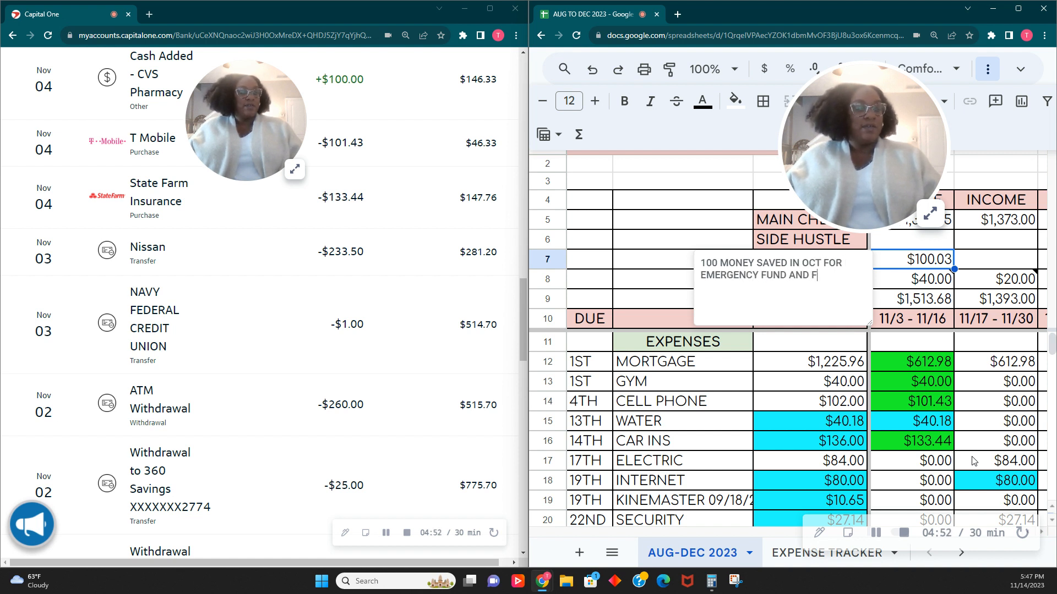
text(ALL SAVINGS CREEPIN IT REAL)
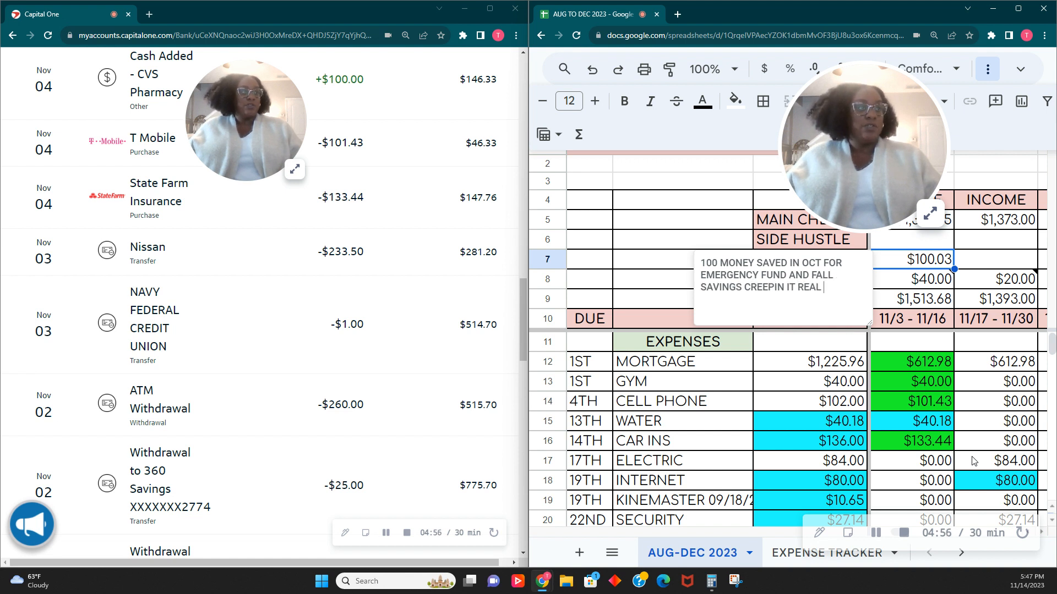
text( CHALLENGE)
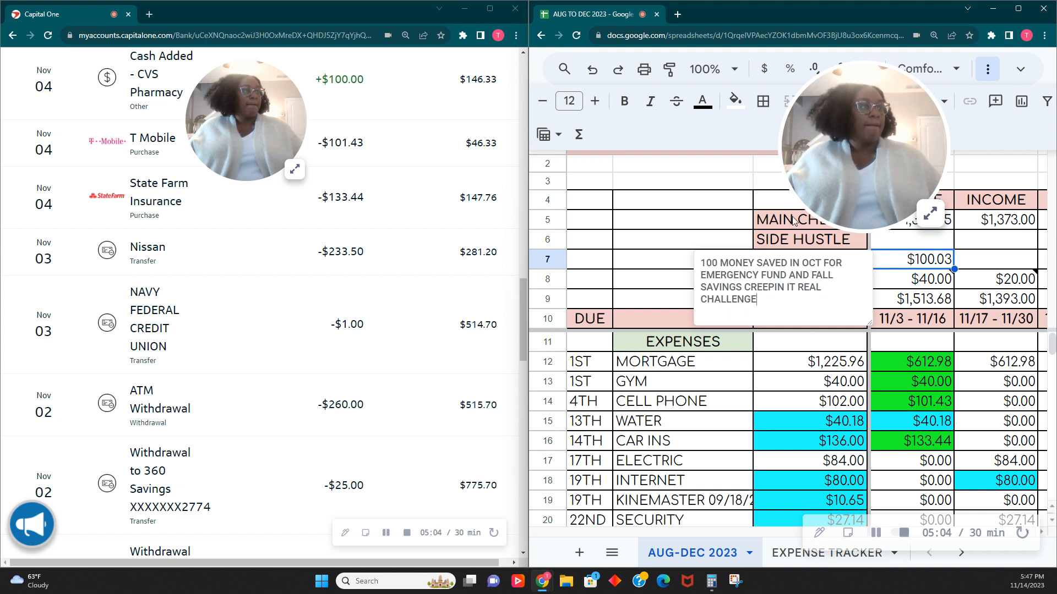
click(708, 246)
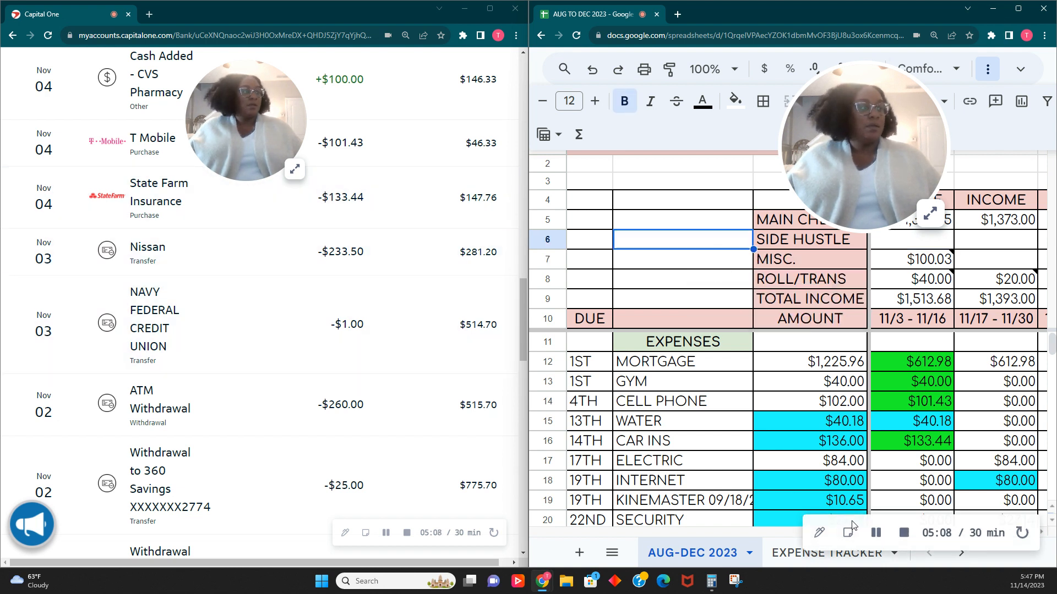
- Enter $2.00 in the OTHER savings row of the 11/3 - 11/16 column for the two Cash App purchases
scroll(276, 331, up, 6)
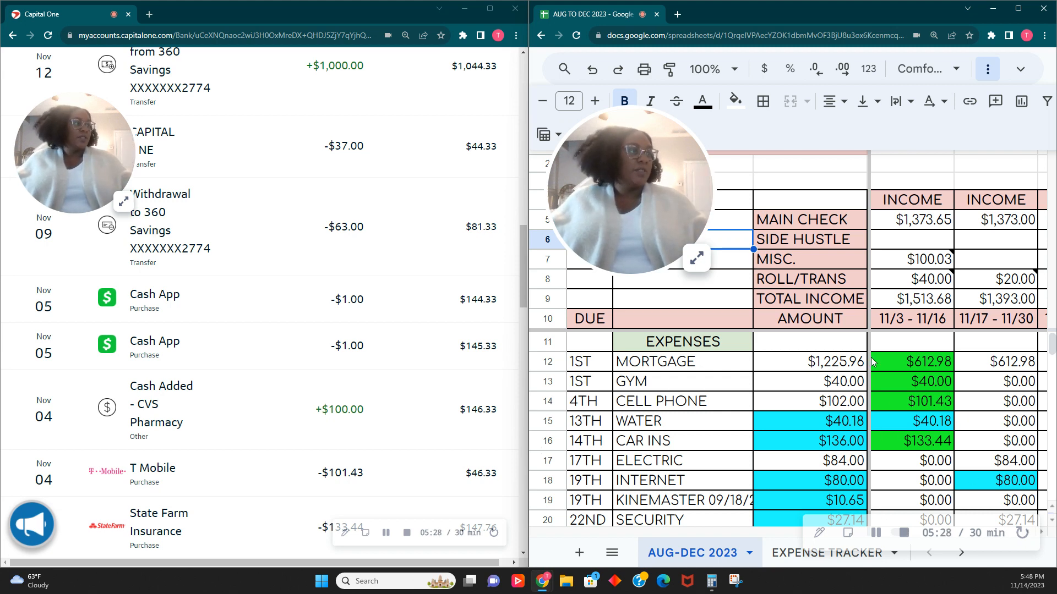
scroll(908, 397, down, 9)
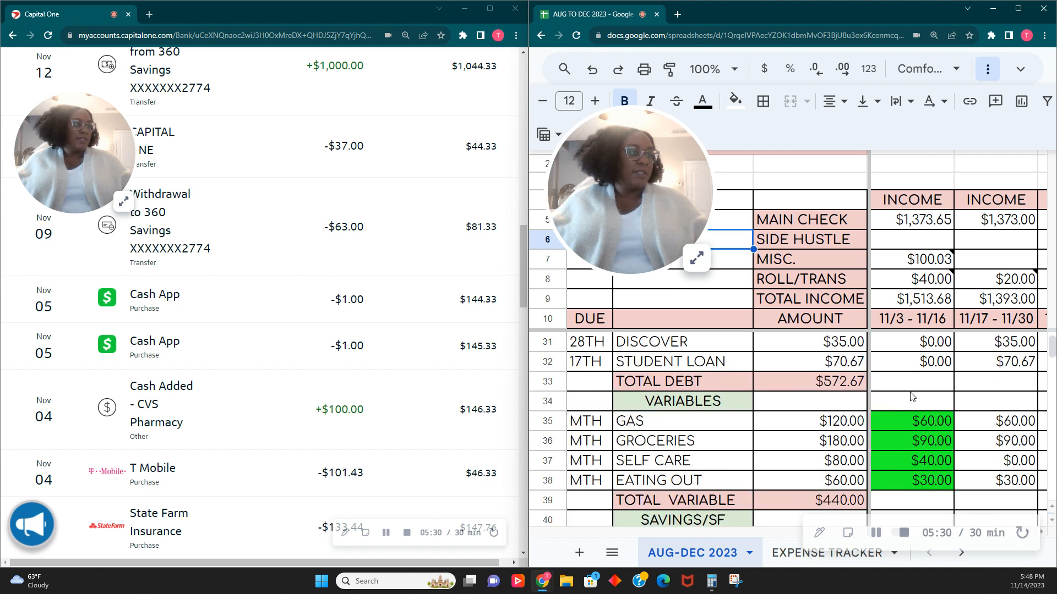
scroll(912, 397, down, 2)
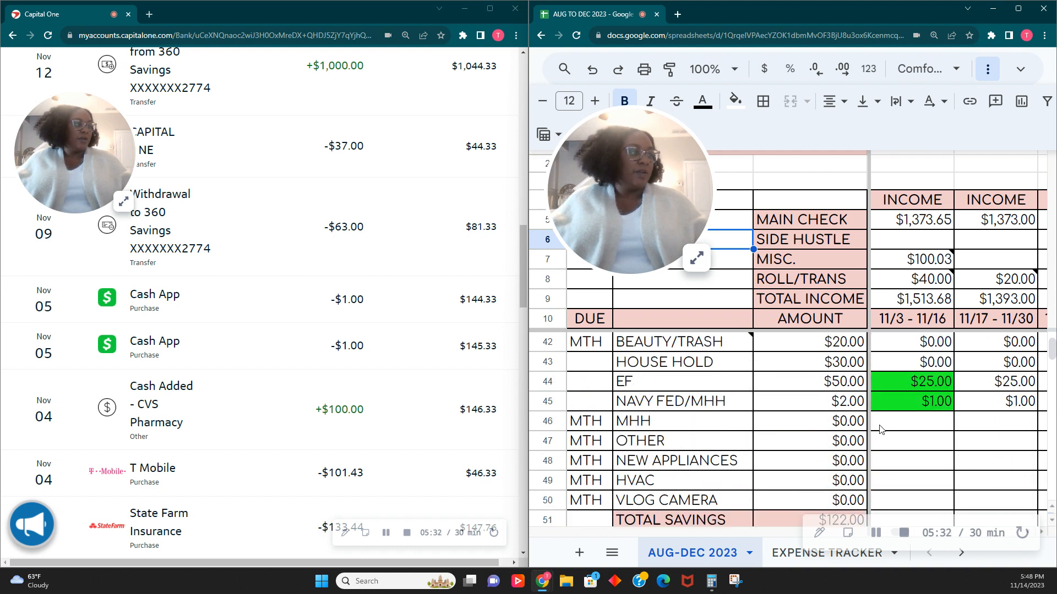
click(926, 444)
text(-)
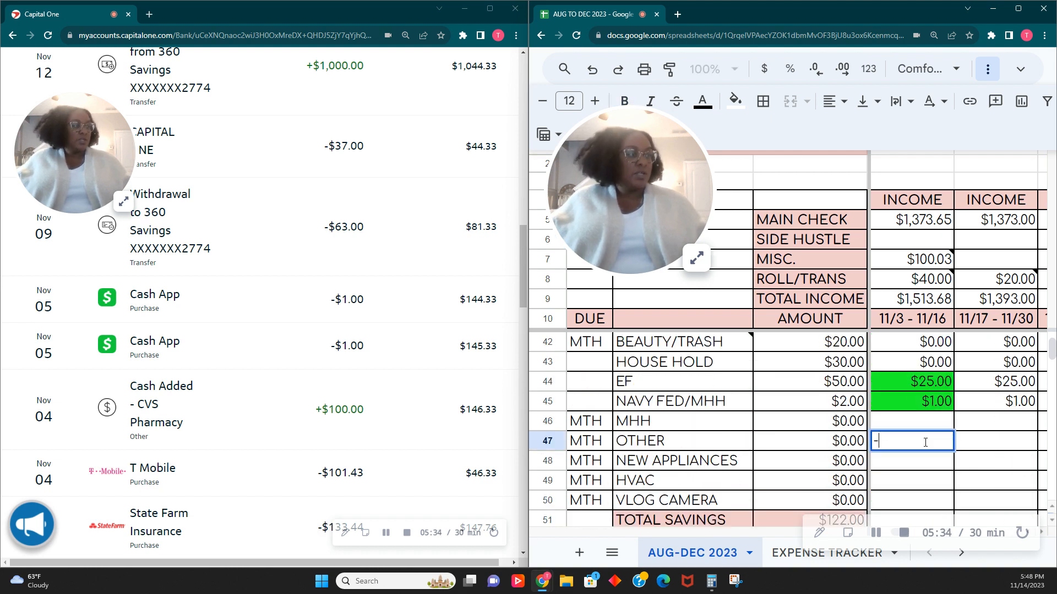
text($2.00)
key(Tab)
click(924, 447)
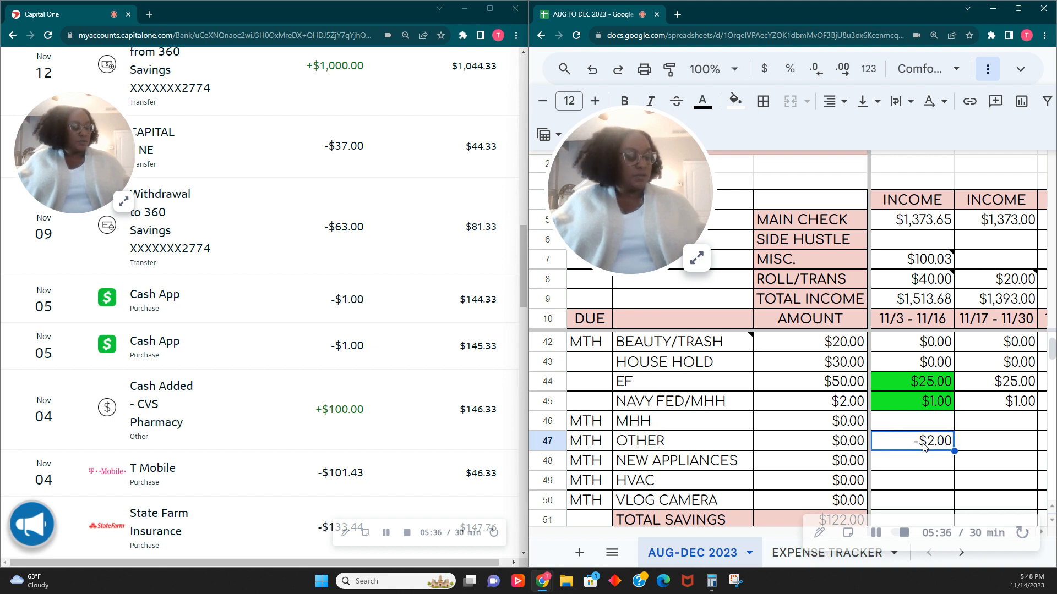
text(2.00)
key(Tab)
- Attach a two-line note to the 11/3 - 11/16 OTHER amount: "1.00 = CASH APP SEXLESS TRIBE" and 1.00 = CASH APP with the second recipient's name
right_click(925, 447)
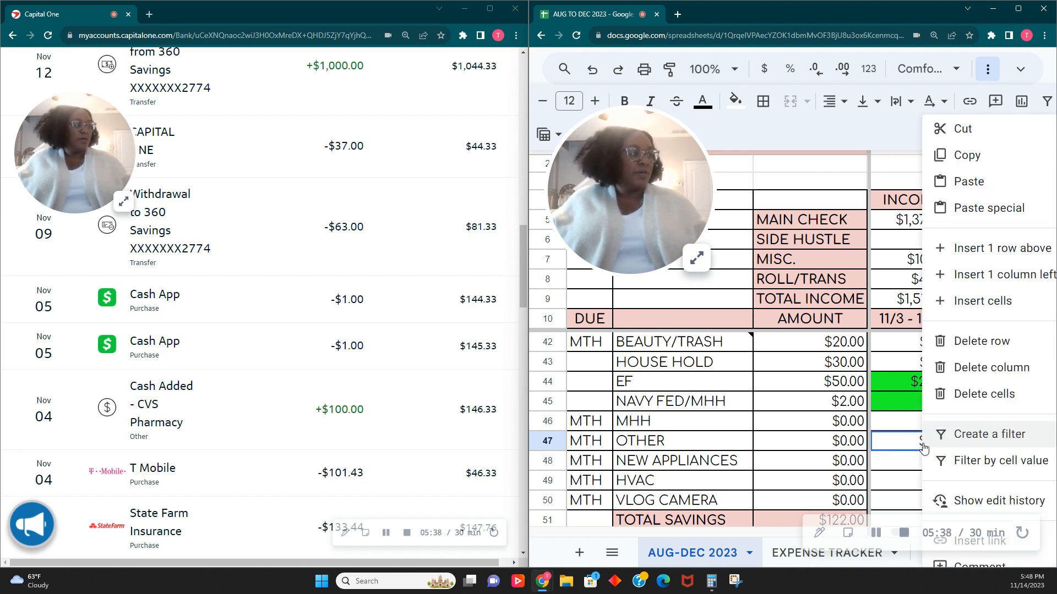
scroll(985, 457, down, 3)
click(989, 463)
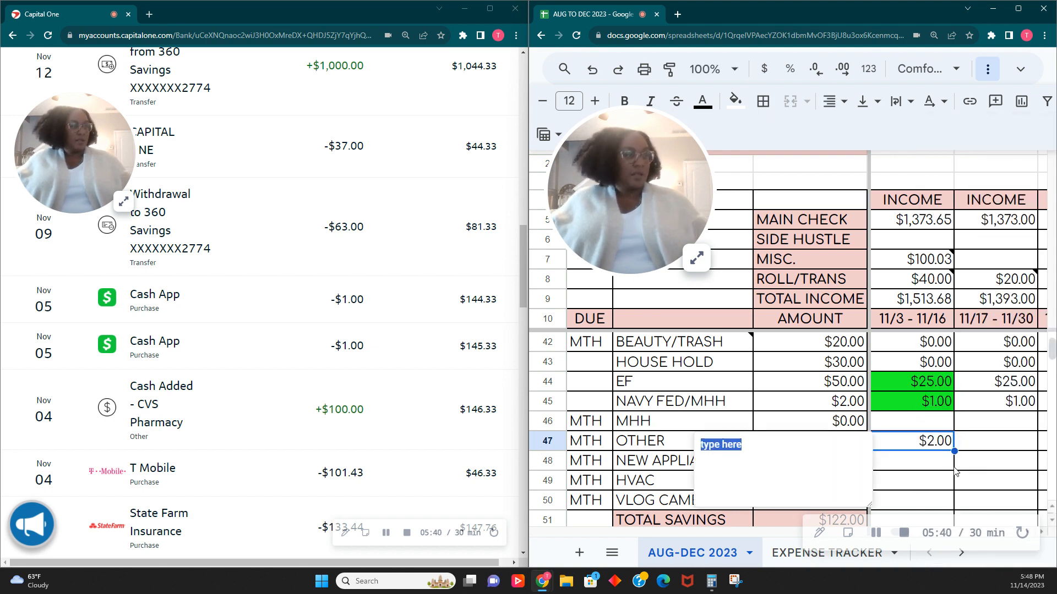
text(1.00)
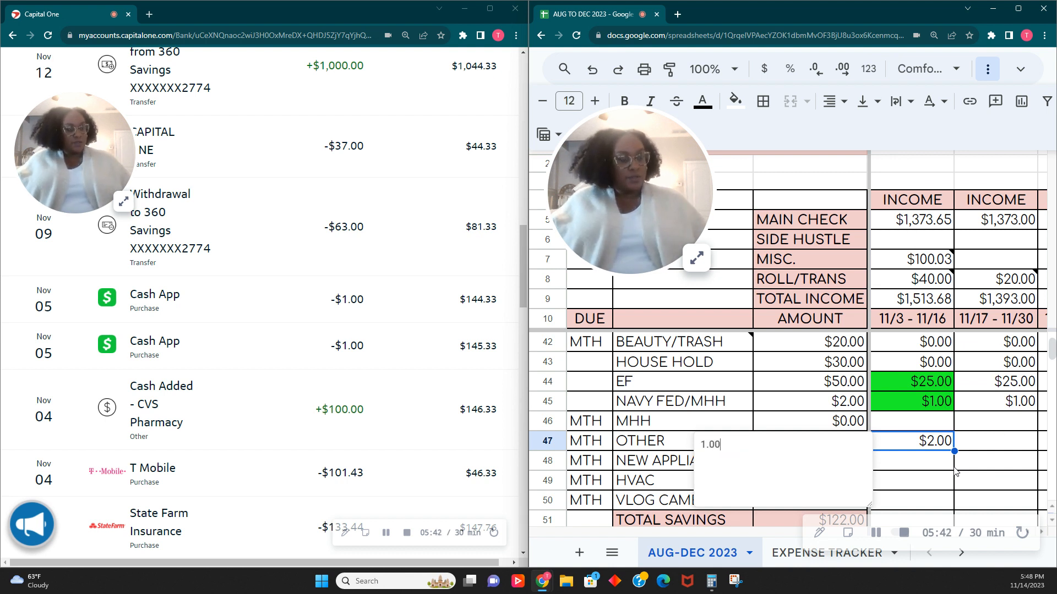
text( =)
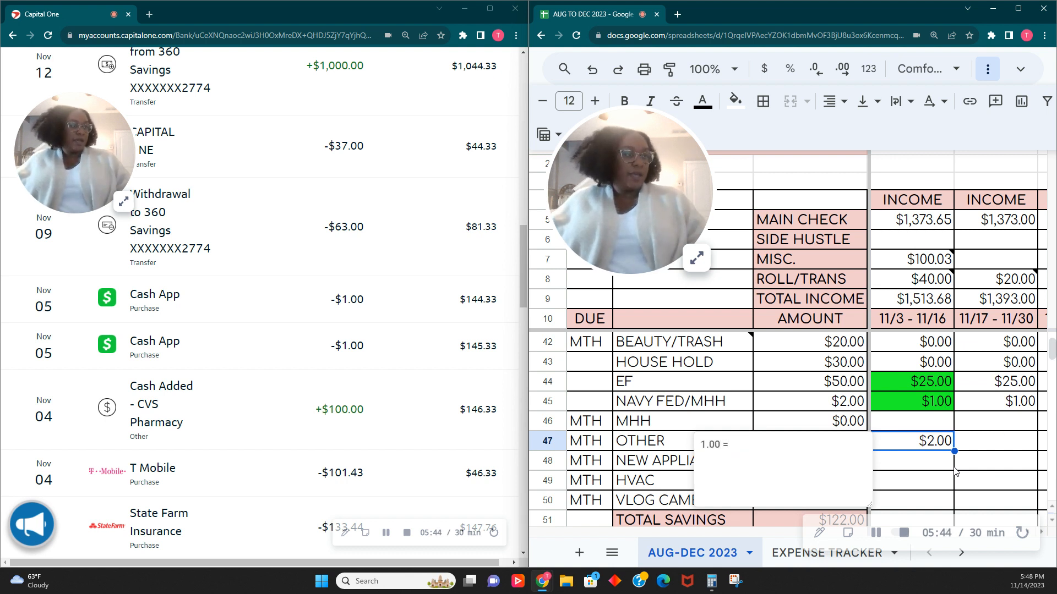
text( CASHA)
key(BackSpace)
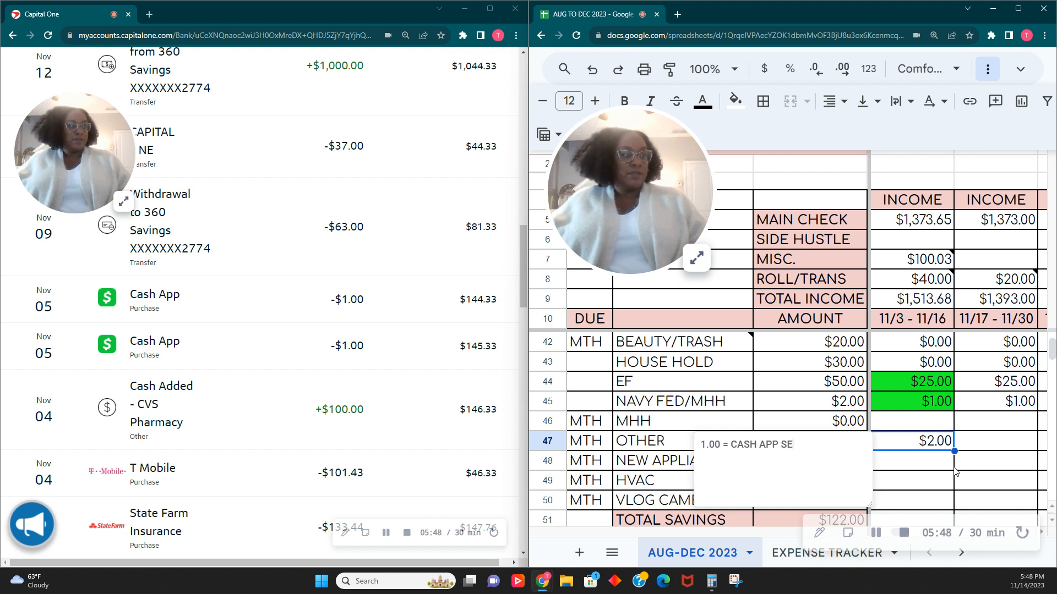
text(APP SEXLESS TRIBE)
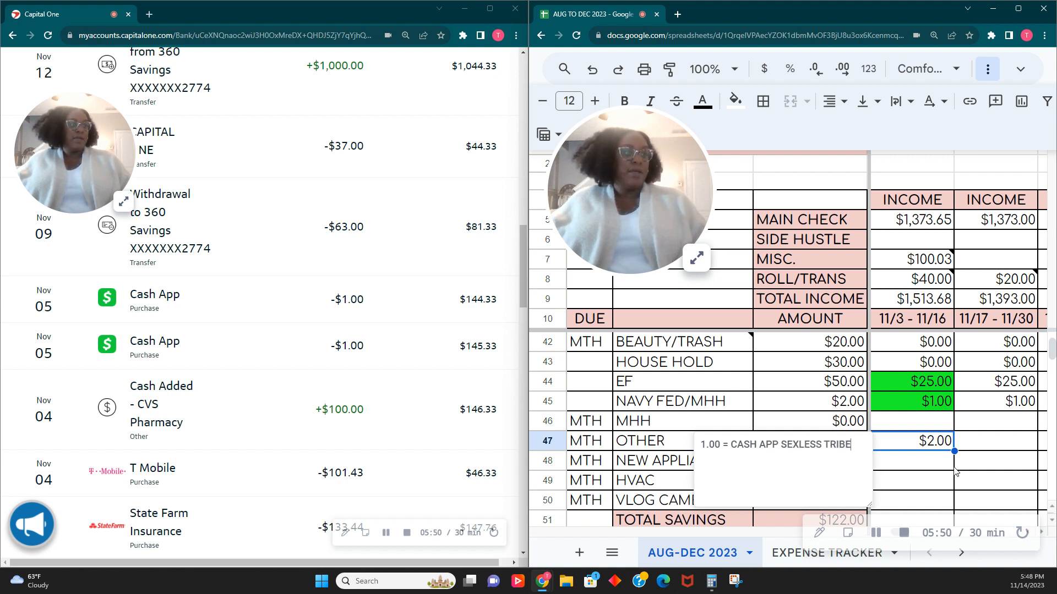
key(Return)
text(1.00 )
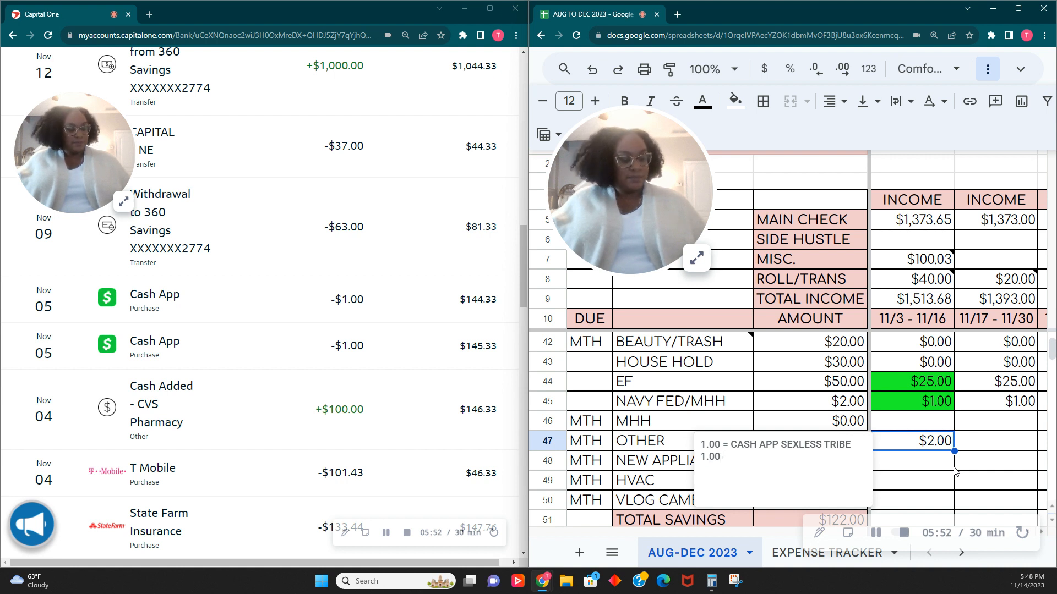
text(= C)
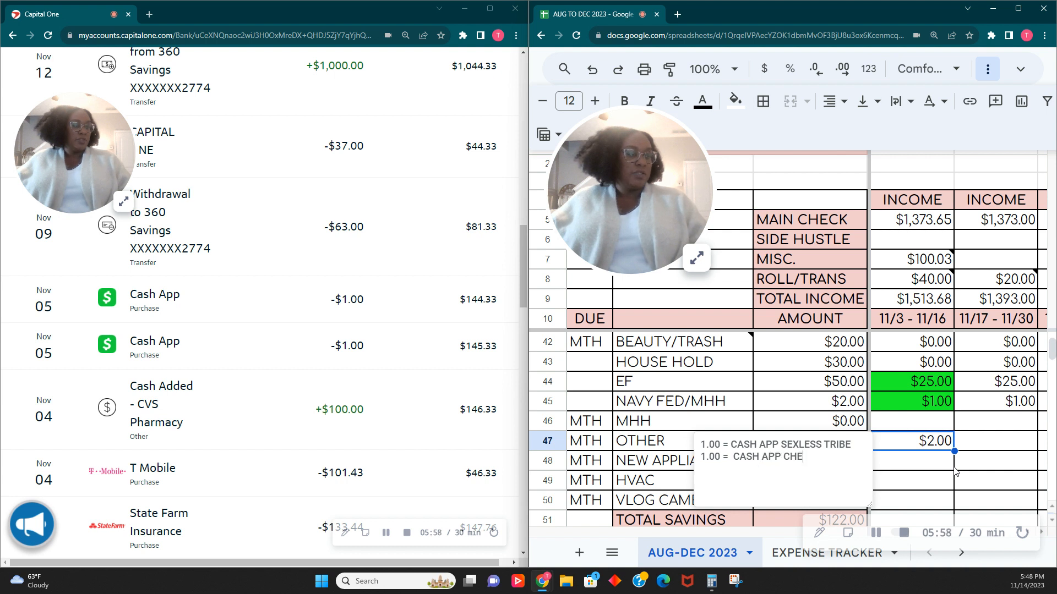
text(ASH APP CHELLE LIVING GREE)
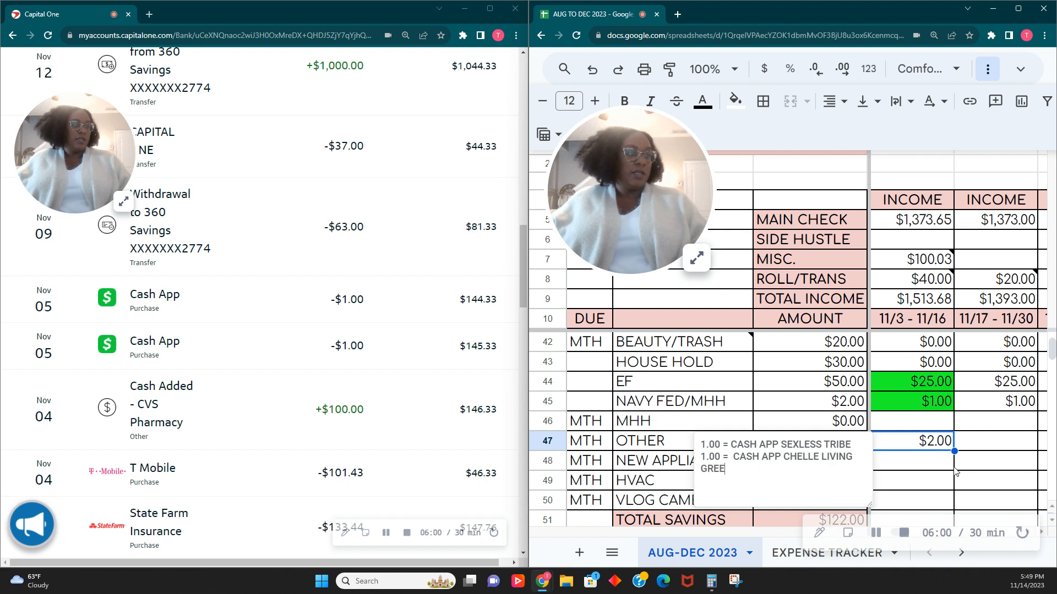
text(N)
click(991, 468)
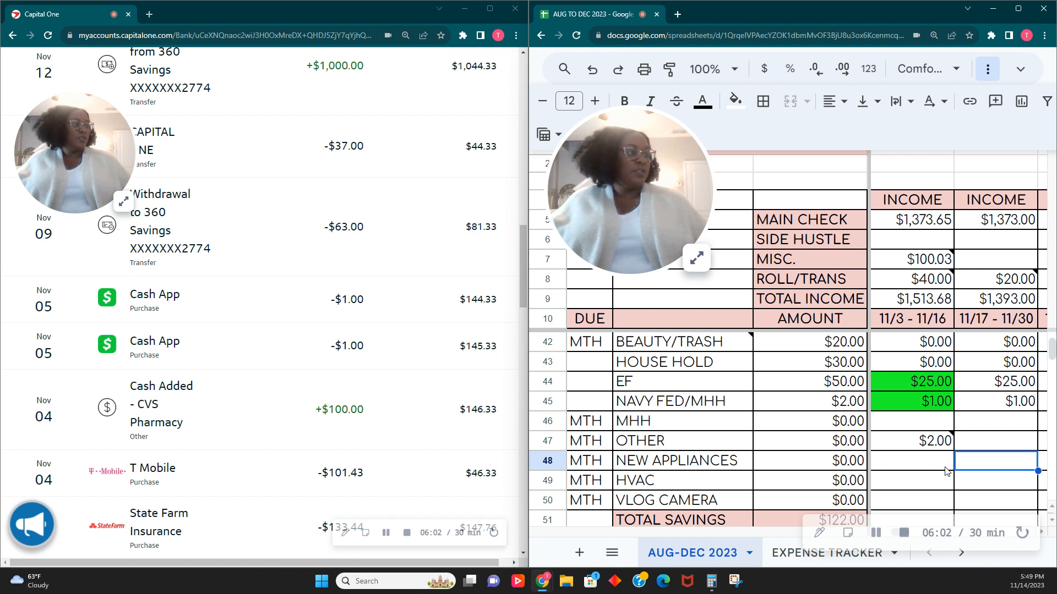
click(935, 447)
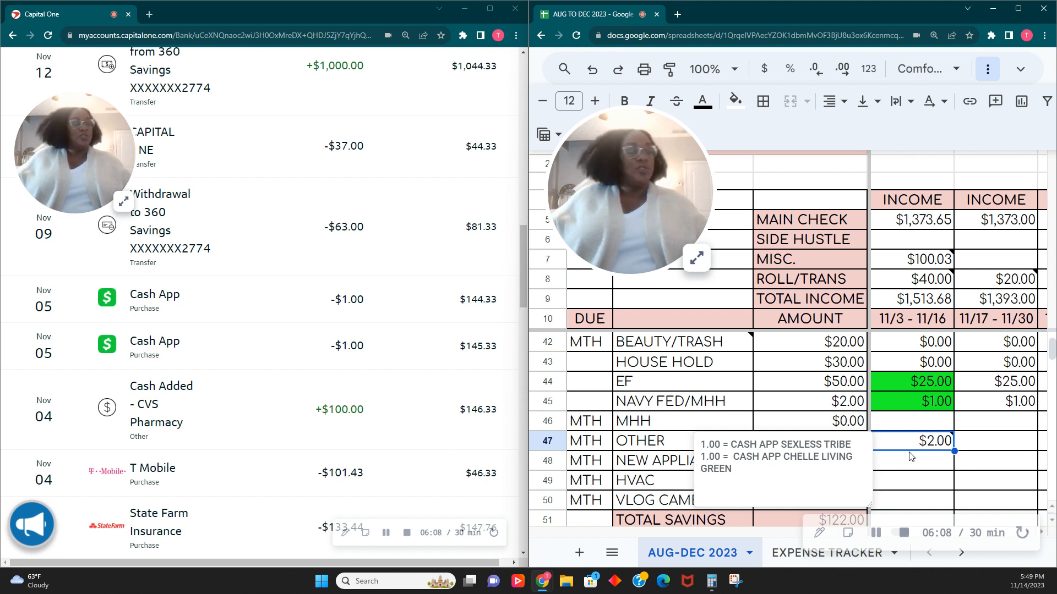
- Add 63 to the EF savings amount in the 11/3 - 11/16 column, making it =25+63
click(976, 446)
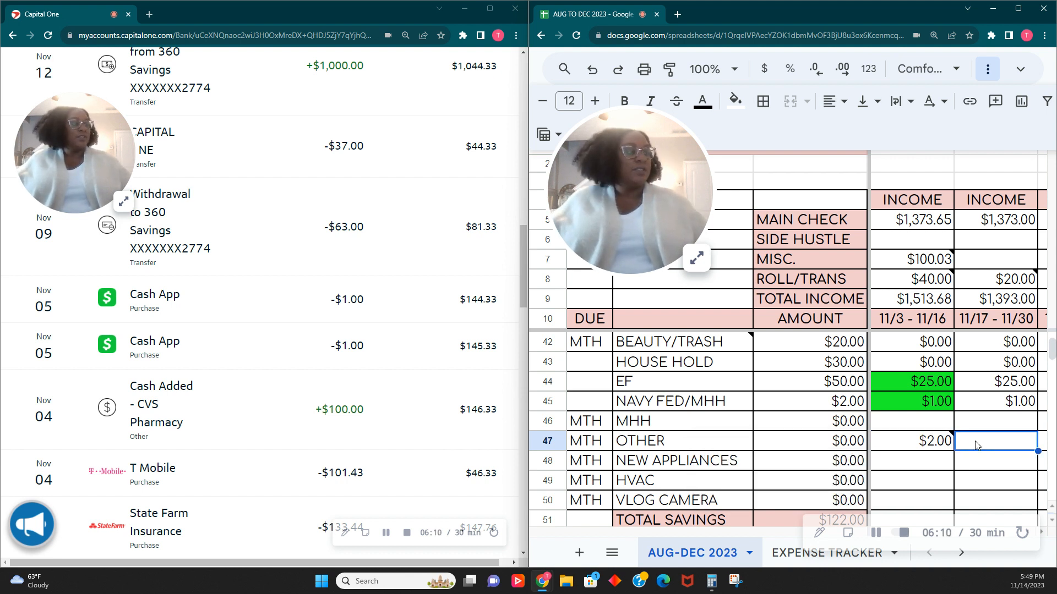
mouse_move(949, 447)
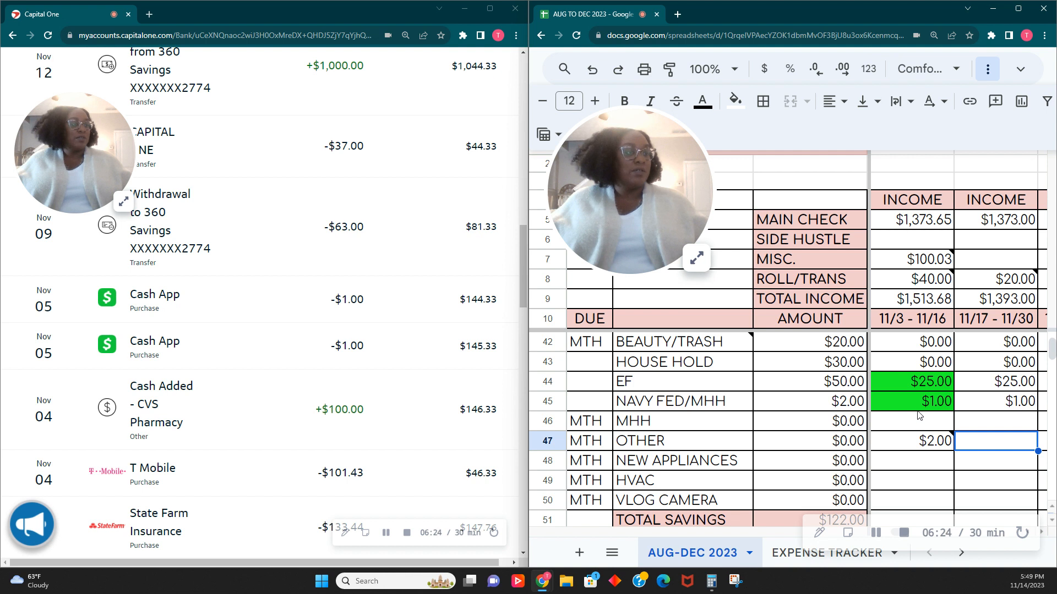
click(910, 389)
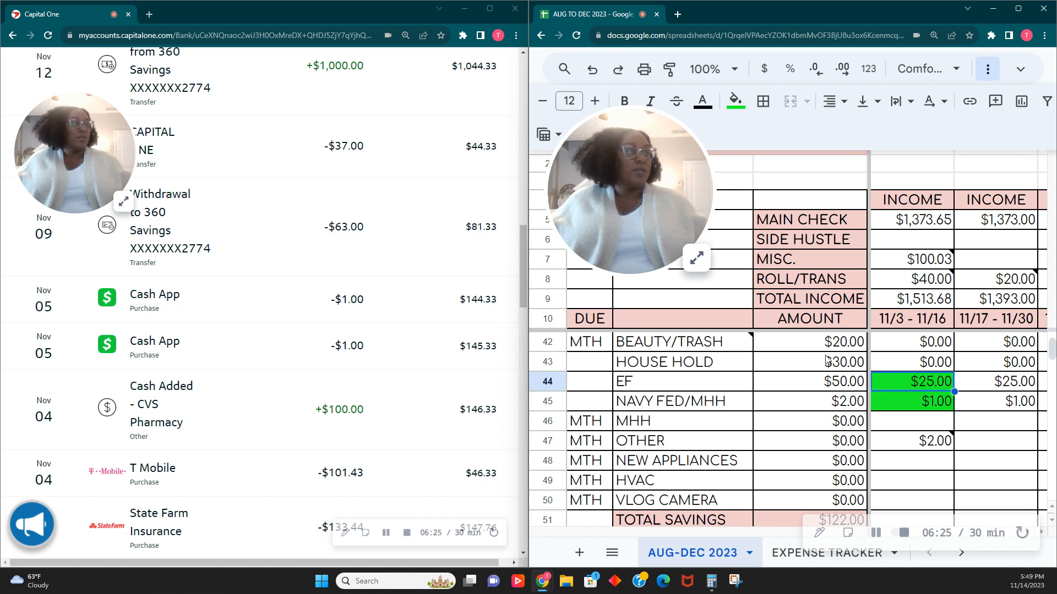
double_click(917, 384)
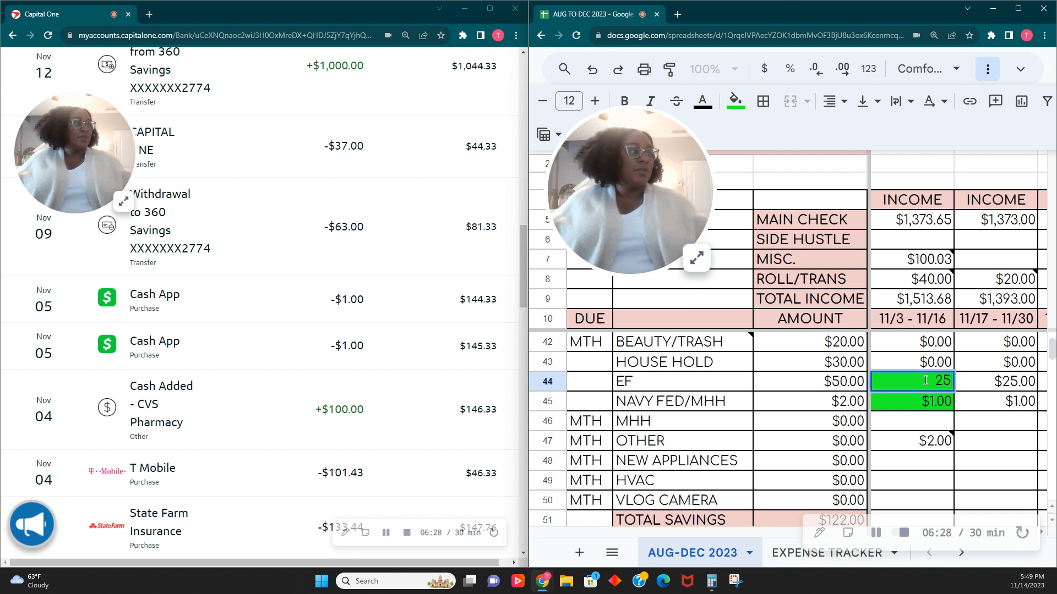
text(=25)
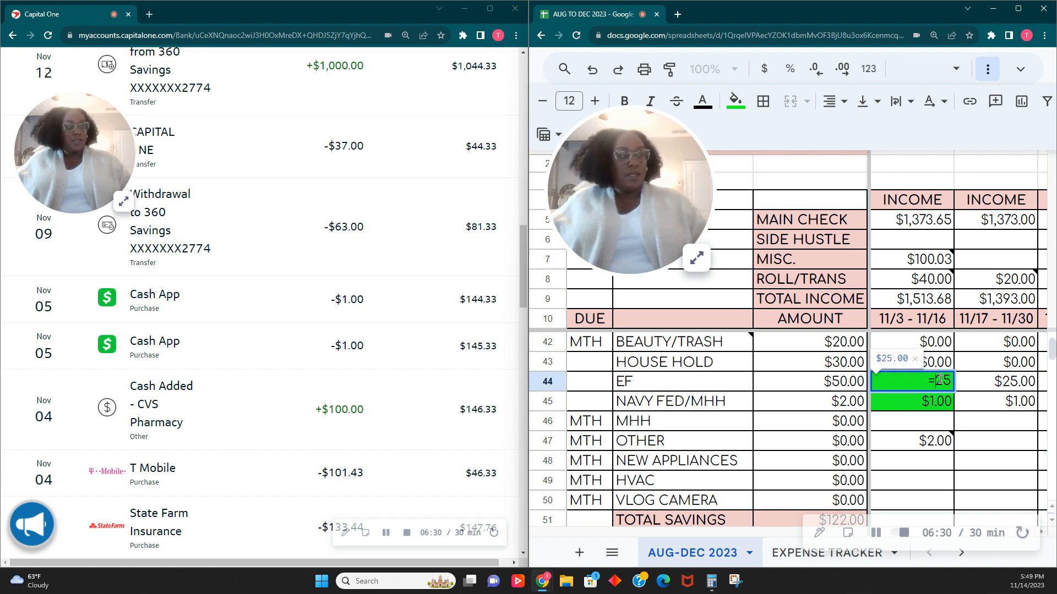
text(+60)
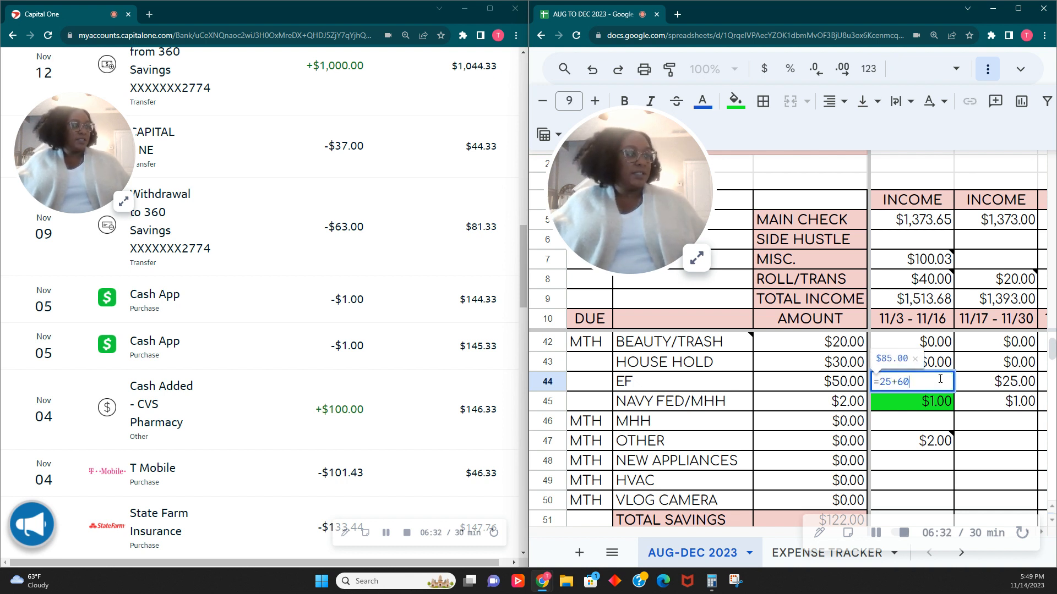
key(BackSpace)
text(3)
key(Tab)
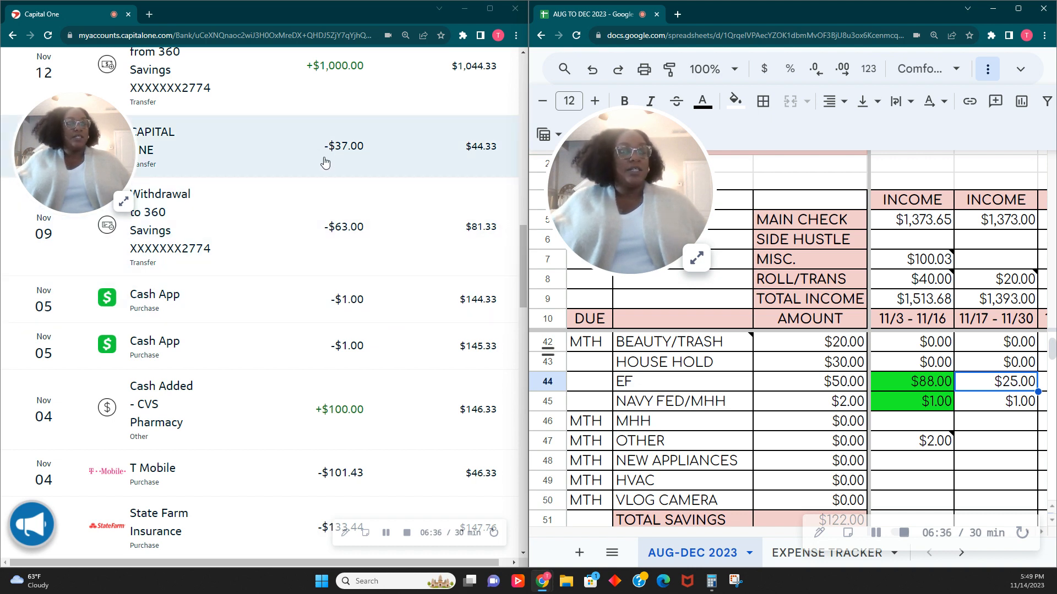
- Enter 37.00 for CAPITAL 1 CC in the 11/3 - 11/16 column and fill the cell bright green
scroll(827, 391, up, 3)
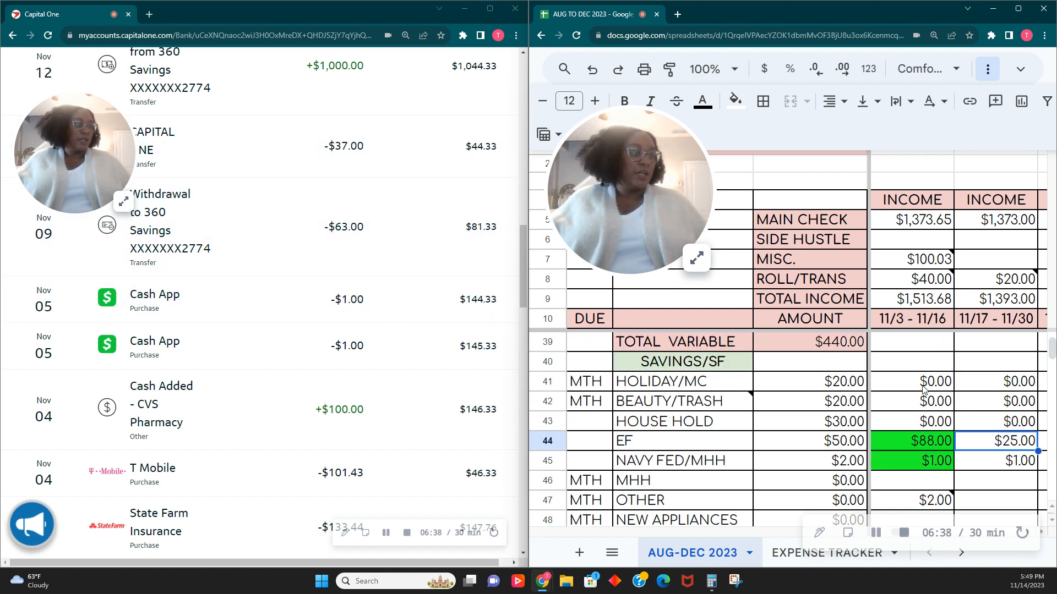
scroll(925, 389, up, 2)
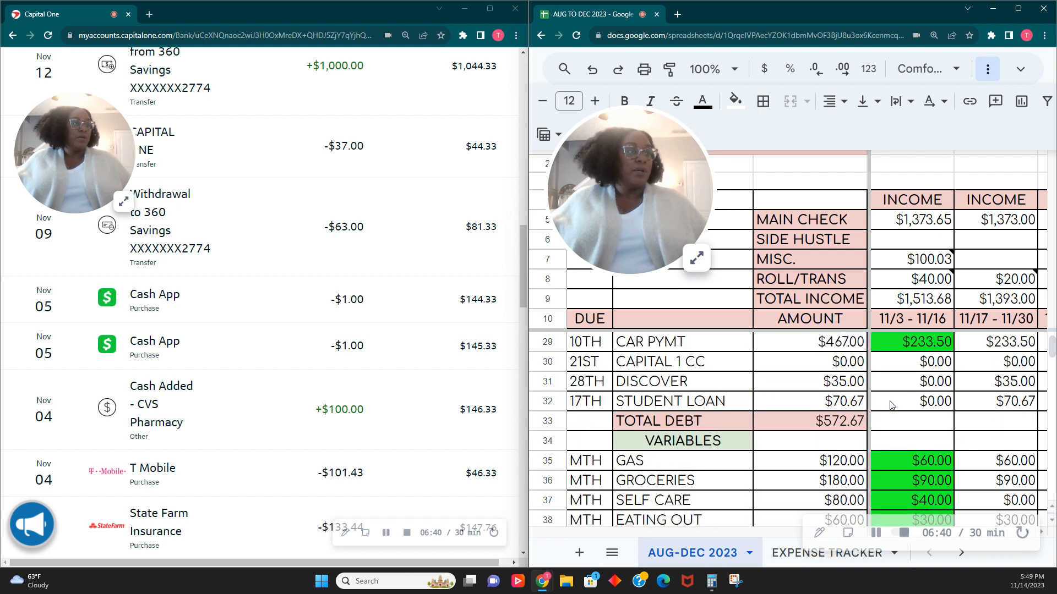
click(937, 390)
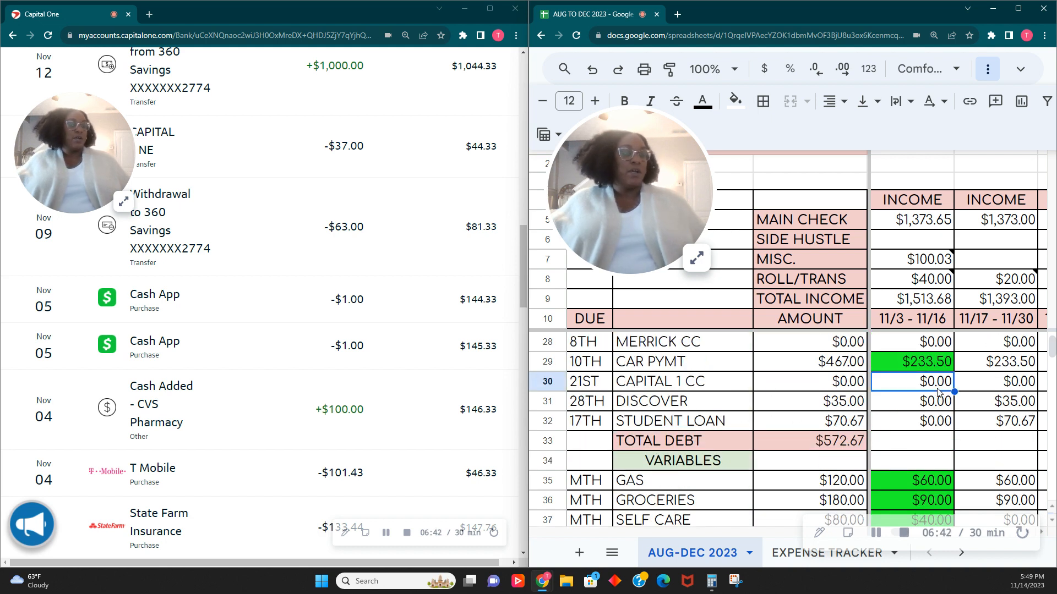
text(37.00)
key(Tab)
click(911, 387)
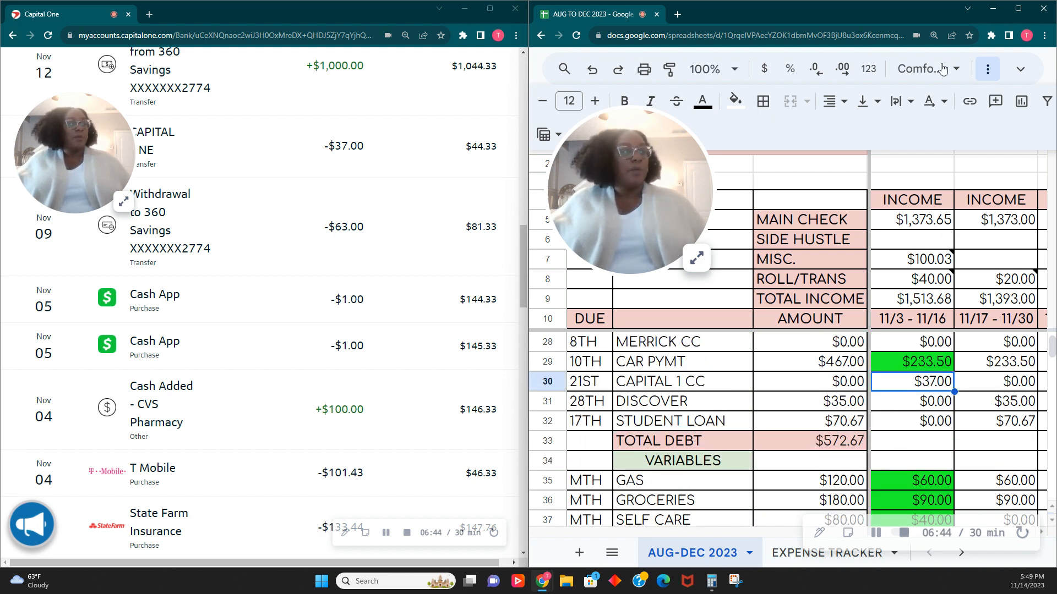
click(736, 101)
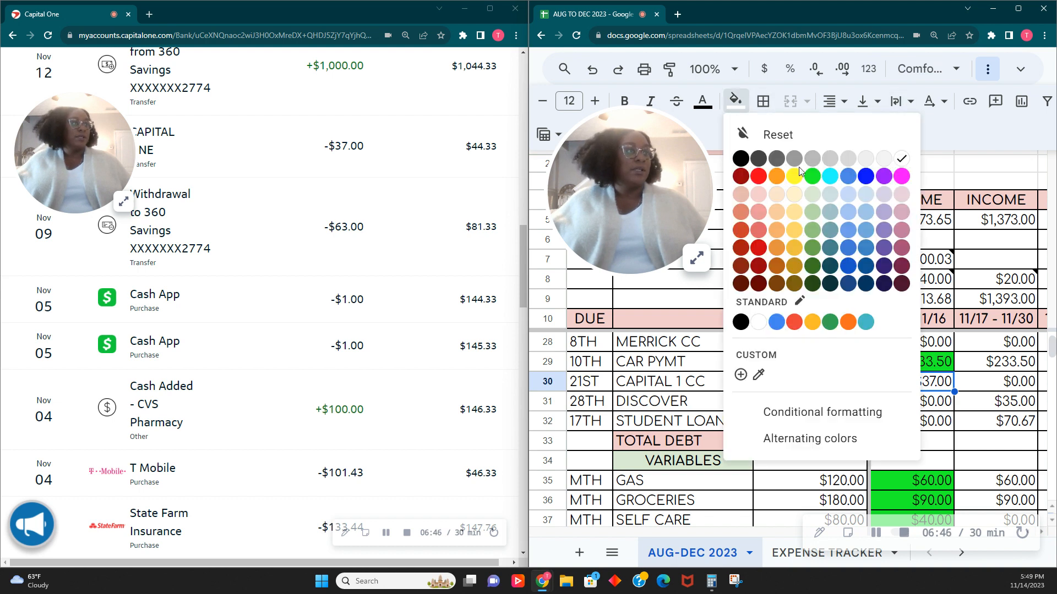
click(814, 183)
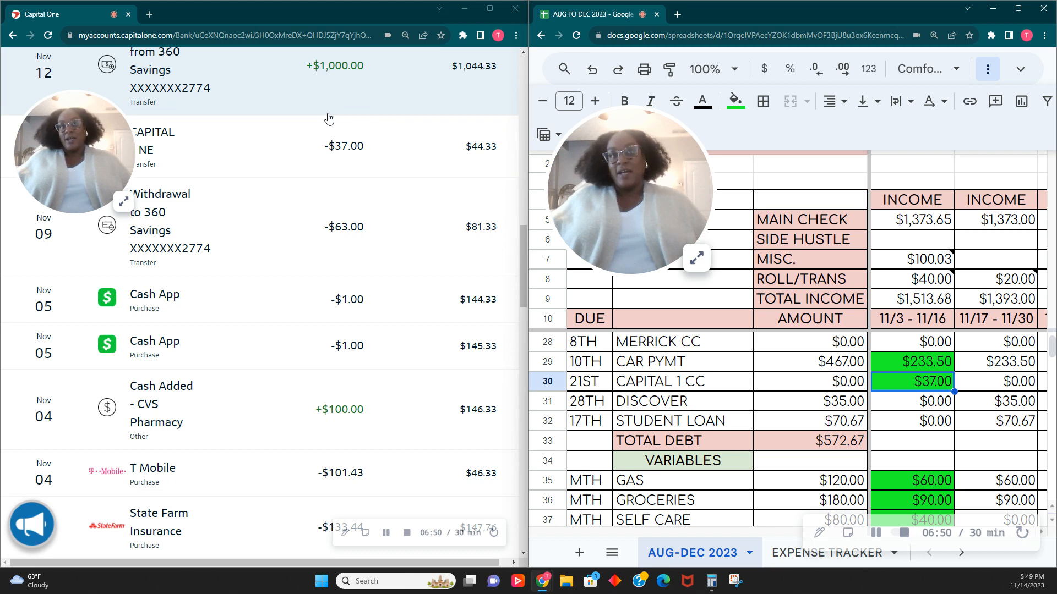
click(697, 257)
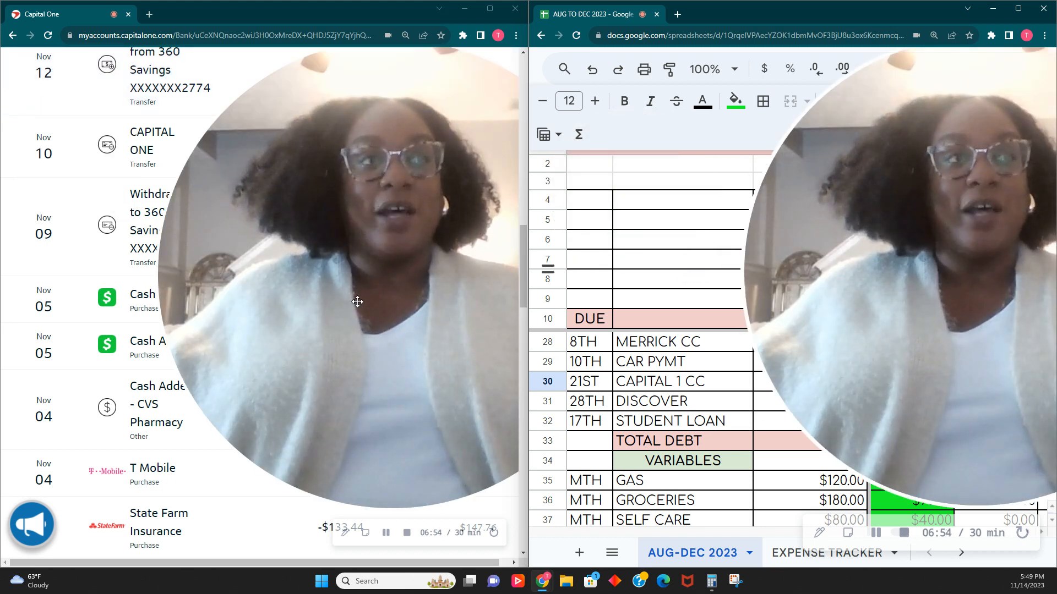
drag(353, 302, 259, 378)
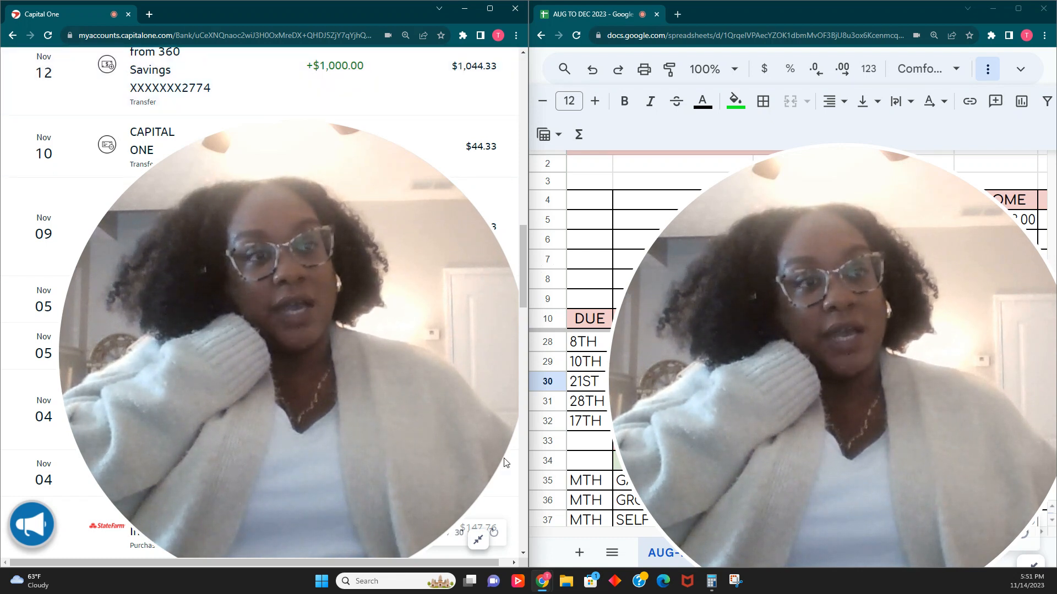
click(479, 540)
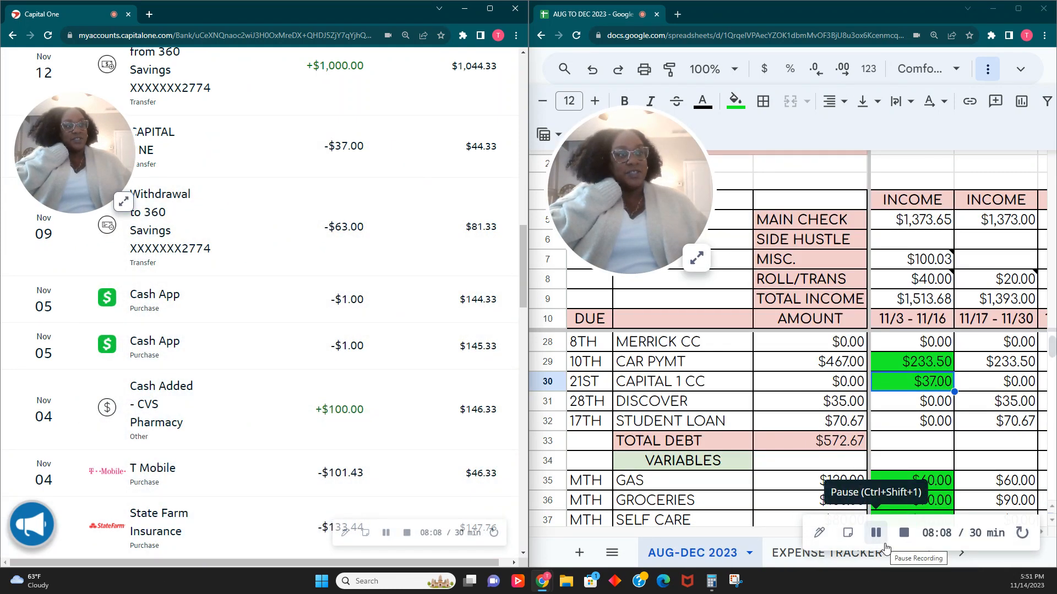
click(882, 540)
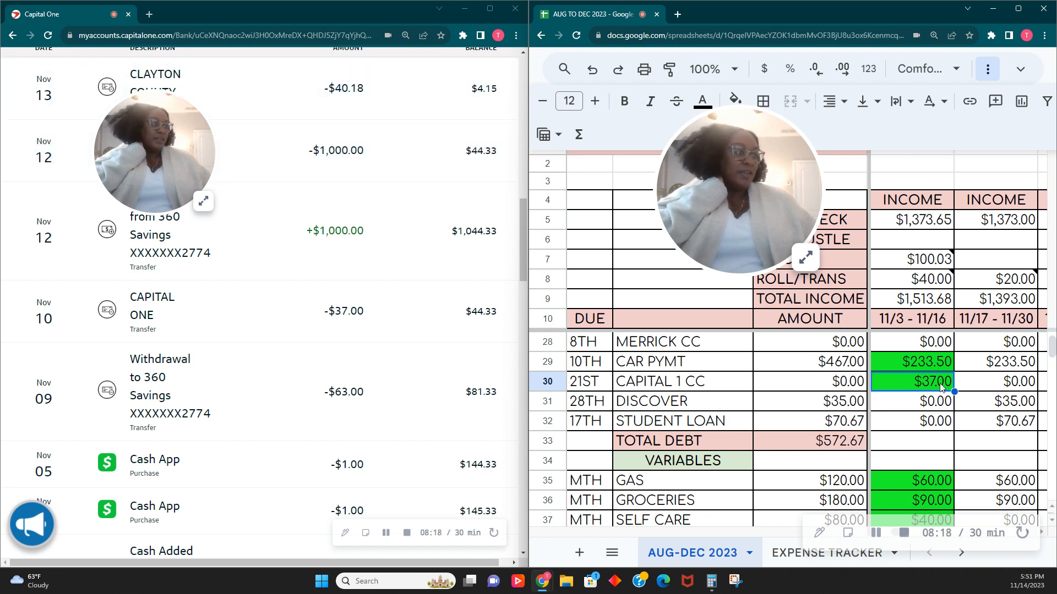
- Mark the WATER amount in the 11/3 - 11/16 column as cleared with a bright green fill
scroll(934, 397, up, 3)
scroll(934, 397, up, 3)
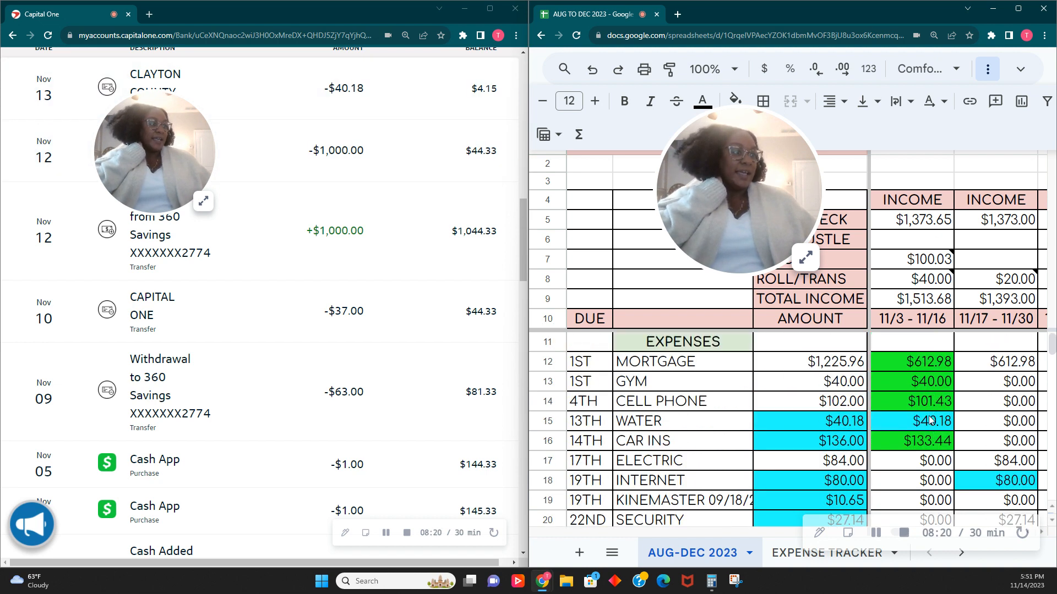
click(930, 420)
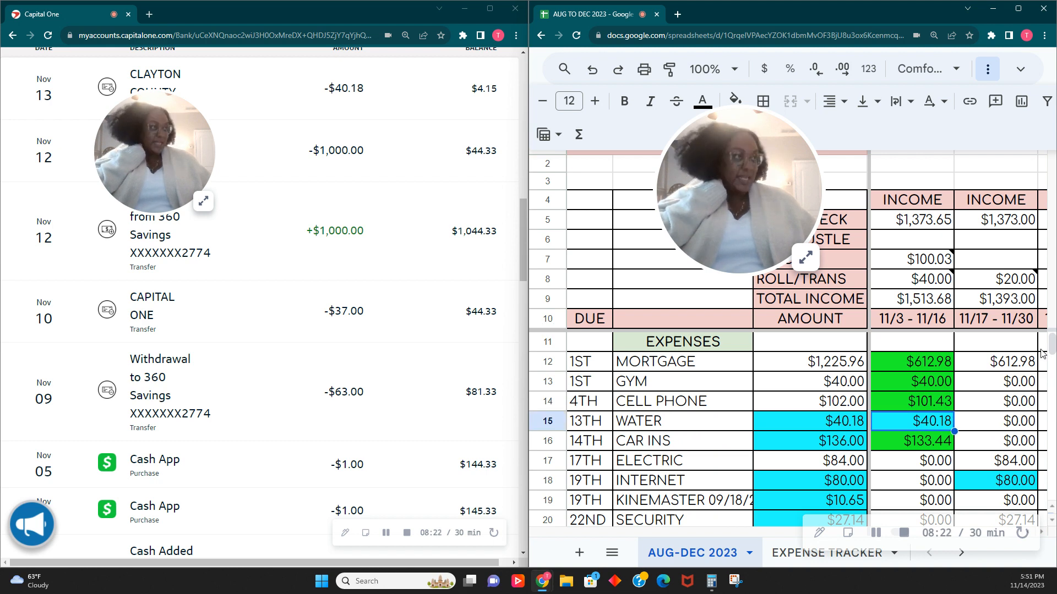
click(736, 103)
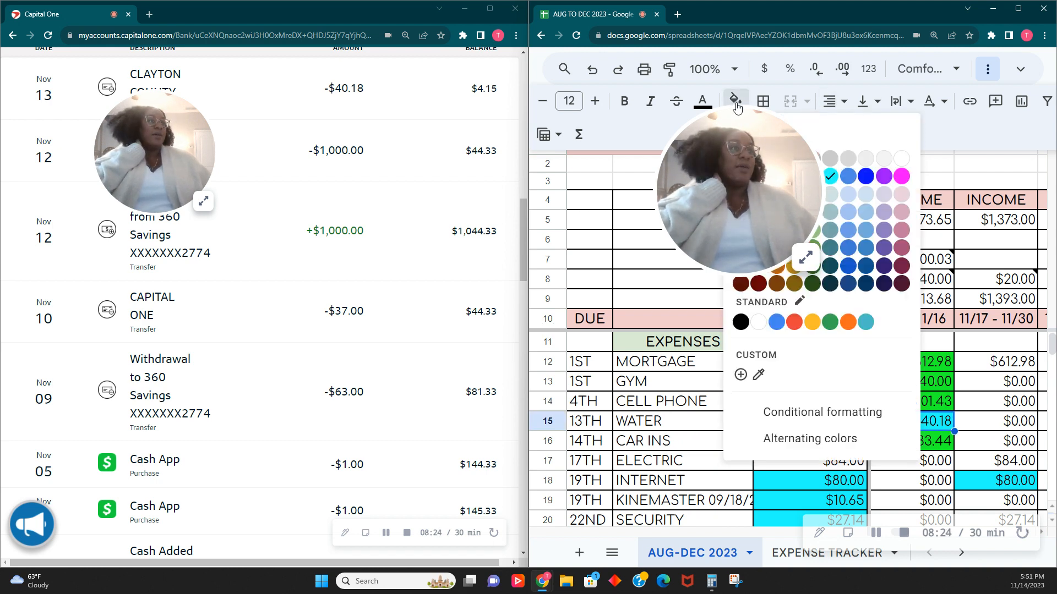
click(830, 176)
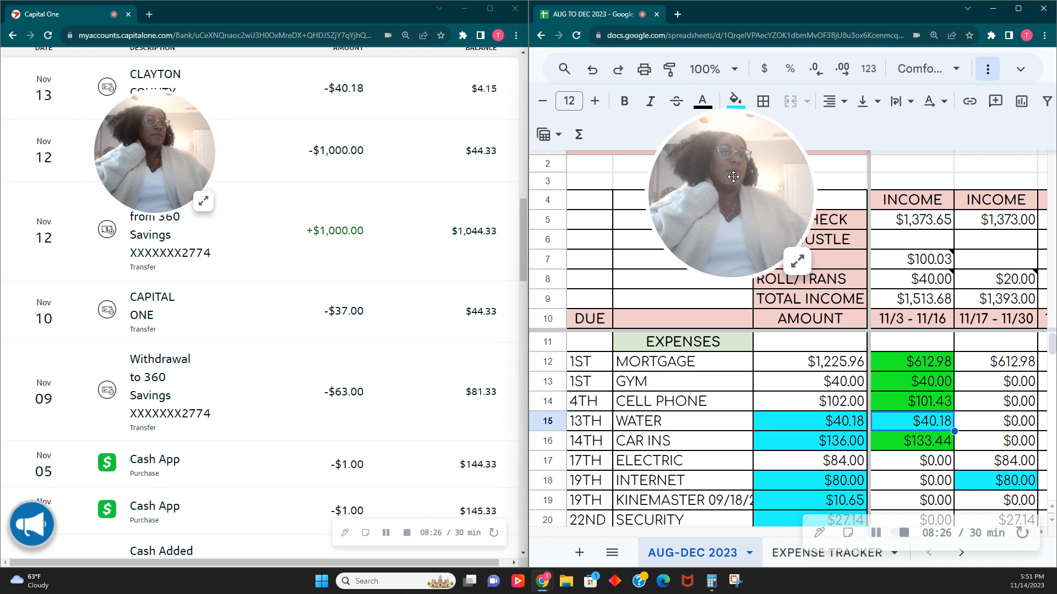
click(740, 107)
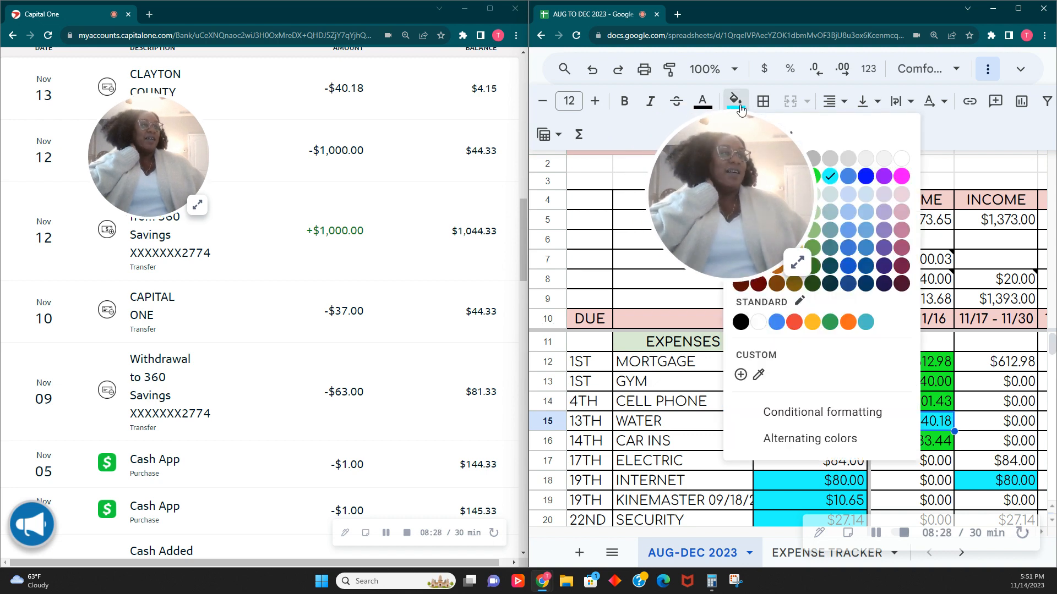
click(814, 176)
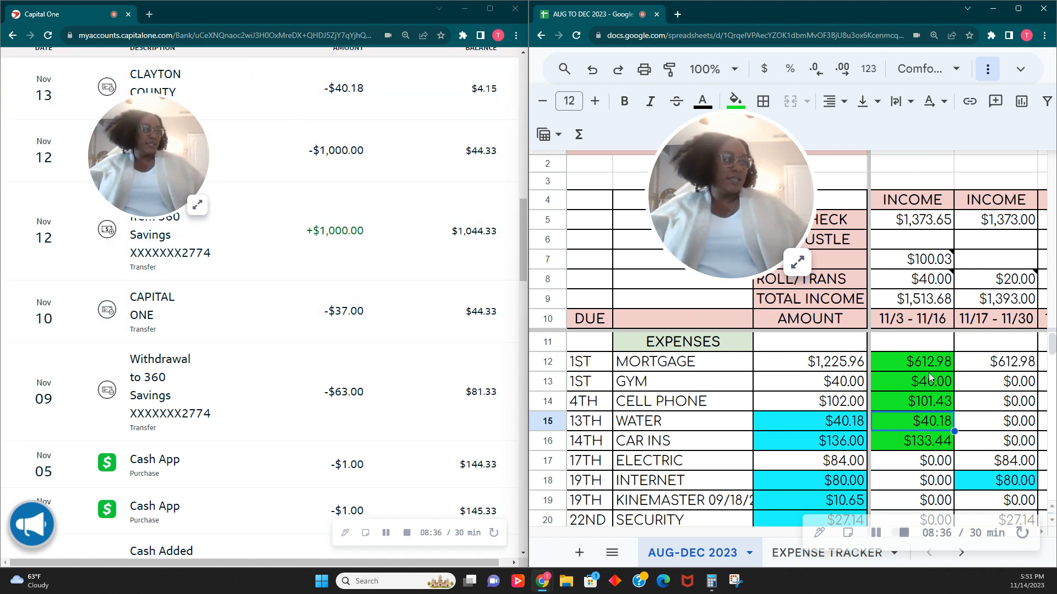
- Fill the OTHER savings amount in the 11/3 - 11/16 column bright green
scroll(928, 378, down, 1)
scroll(920, 377, up, 1)
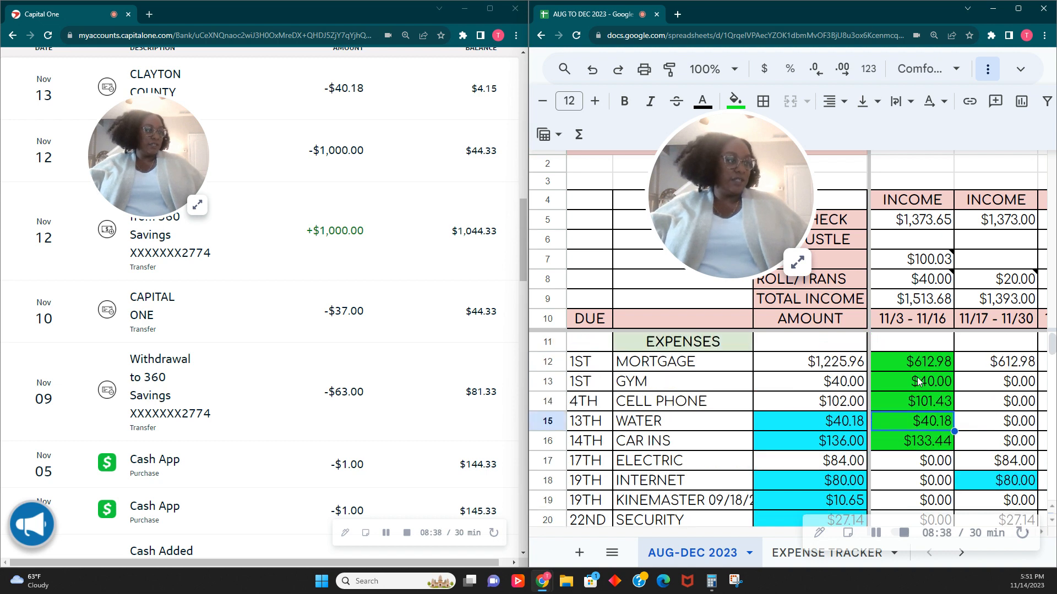
scroll(918, 380, down, 9)
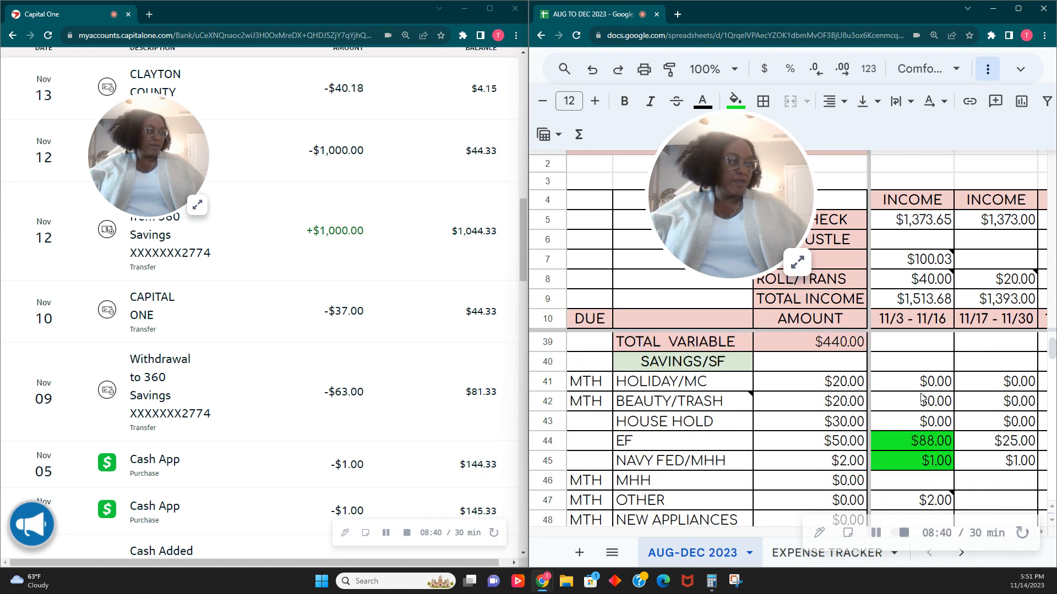
scroll(923, 398, down, 3)
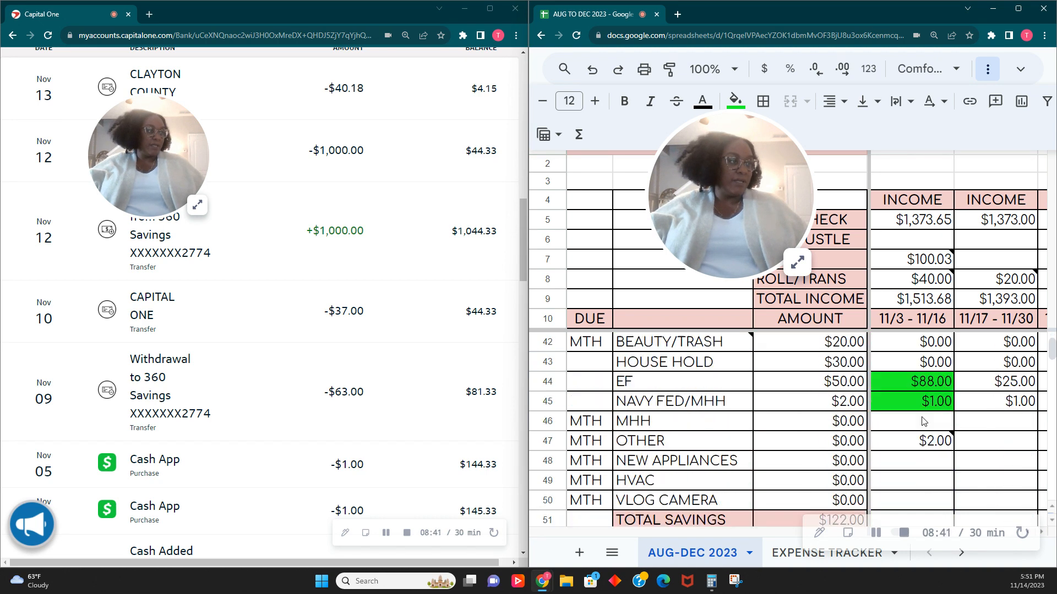
click(932, 349)
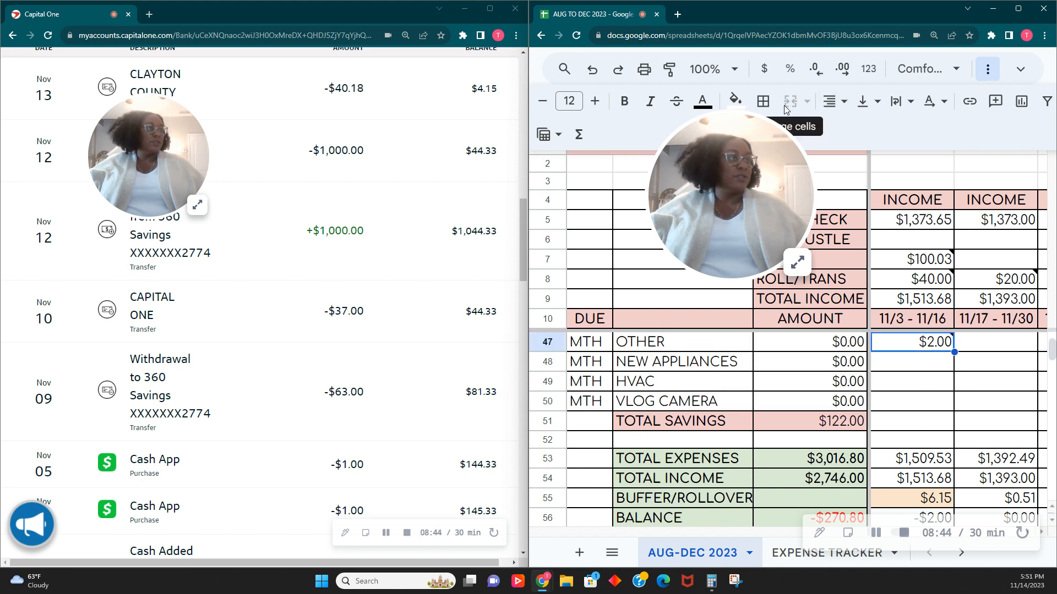
click(735, 101)
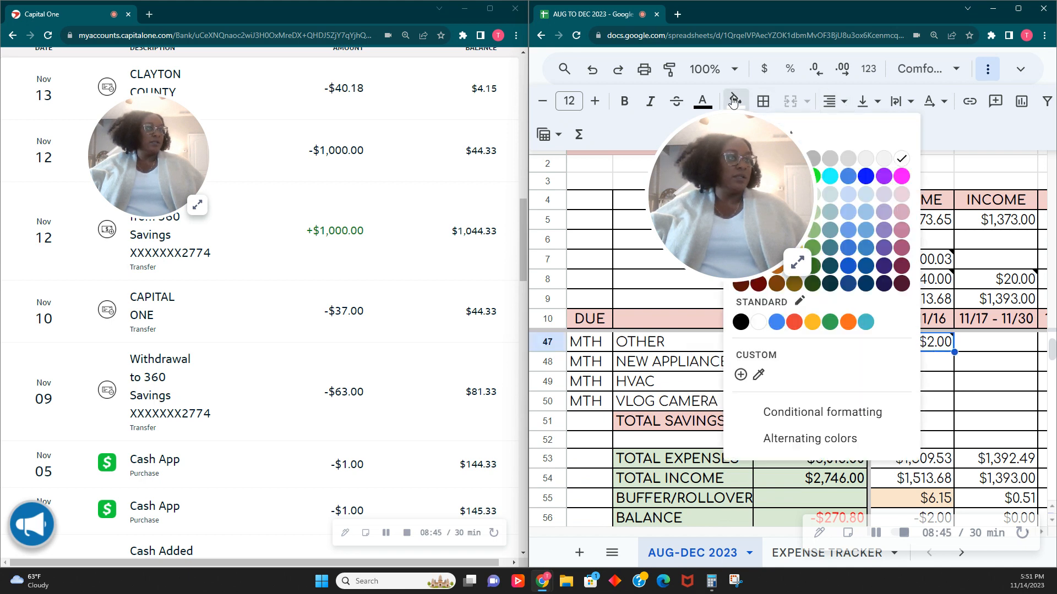
click(815, 177)
- Delete the BUFFER/ROLLOVER amount in the 11/3 - 11/16 column and reset the cell's fill colour
scroll(929, 411, down, 1)
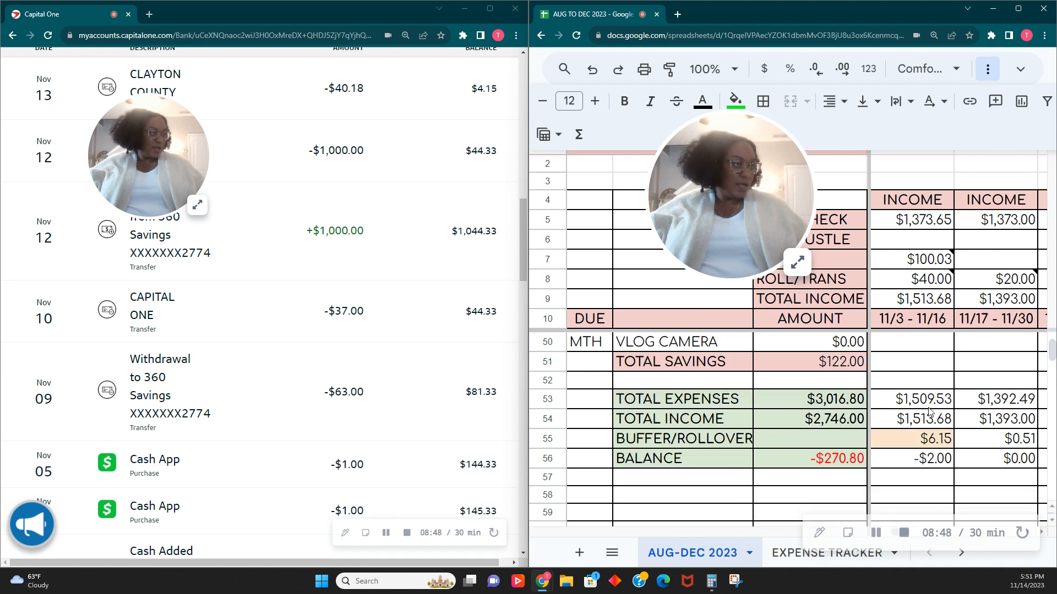
click(939, 442)
key(Delete)
key(Right)
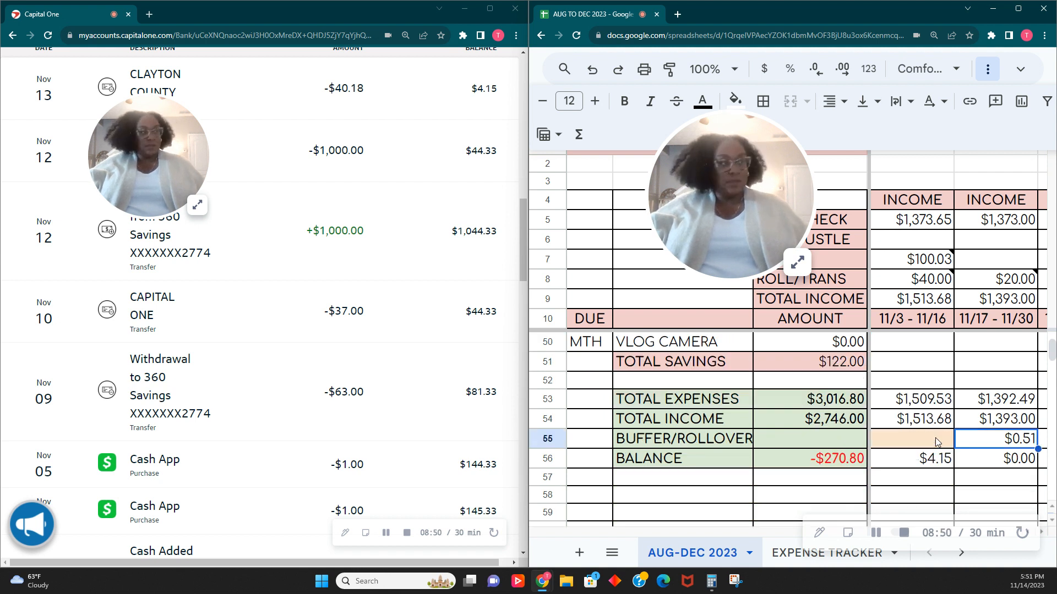
click(938, 442)
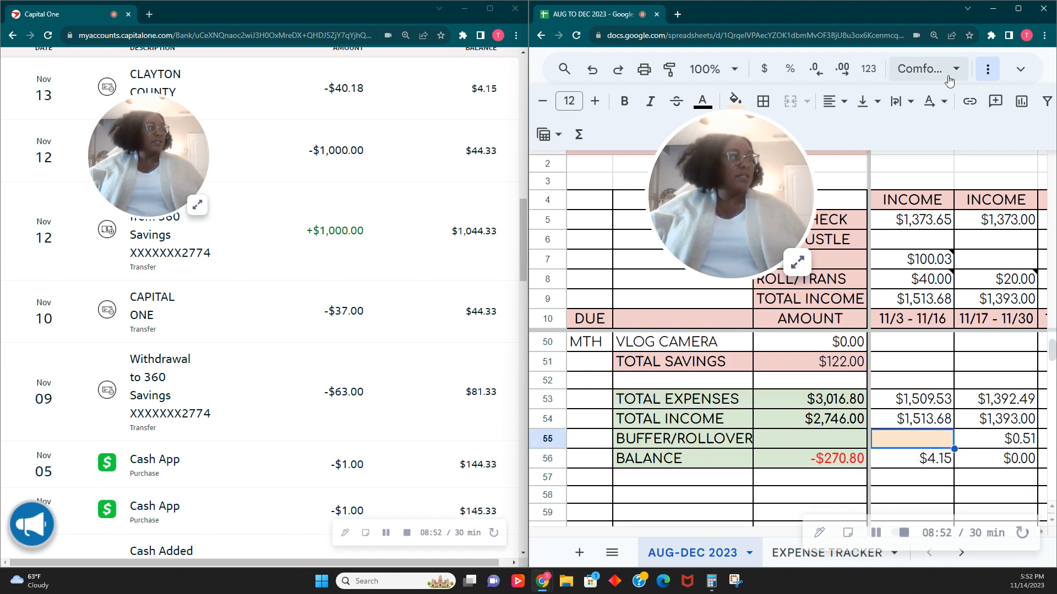
click(736, 101)
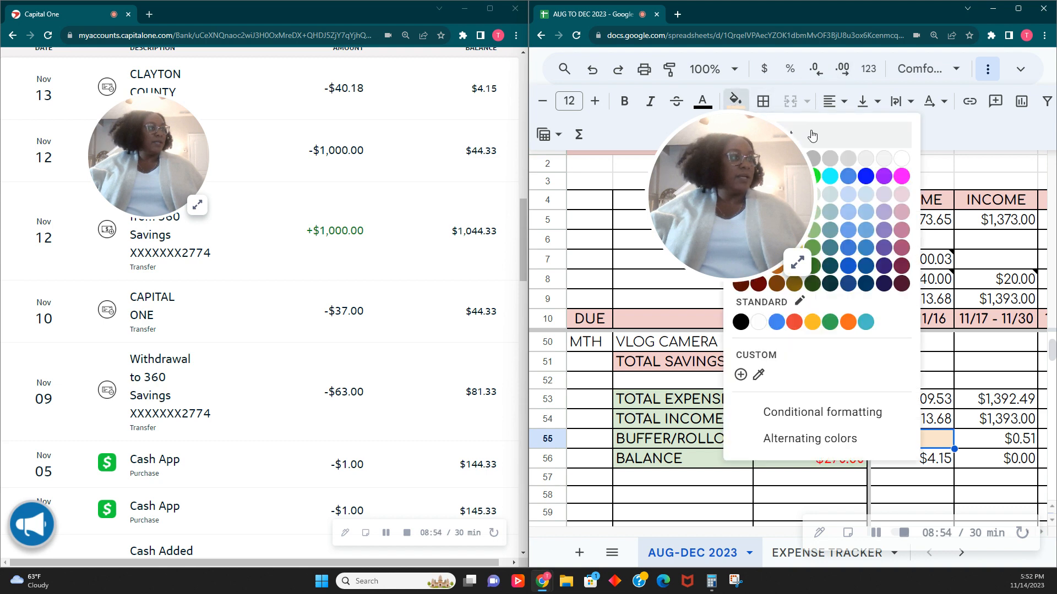
click(812, 135)
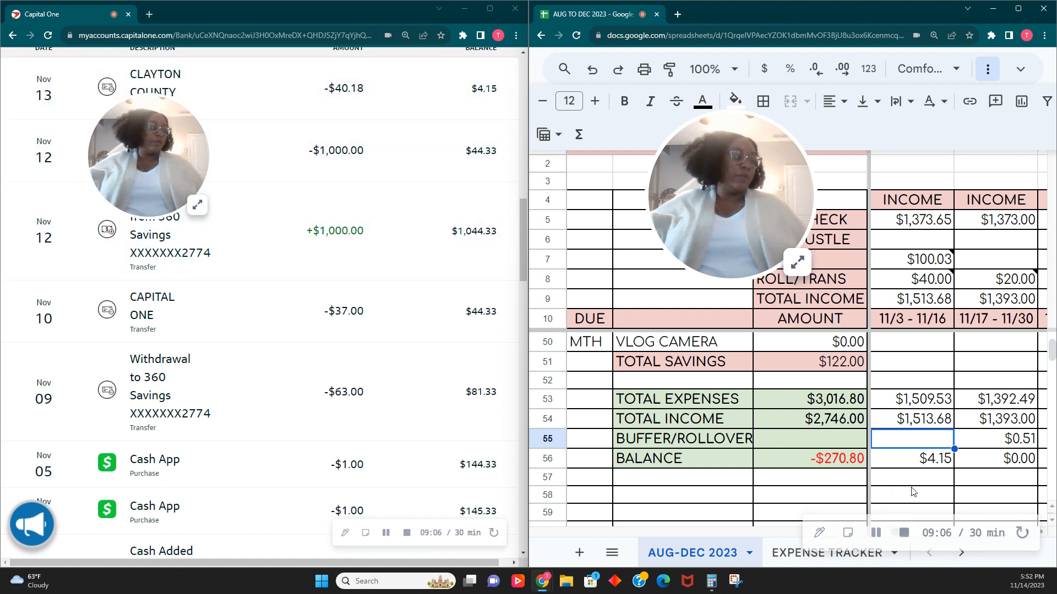
key(Down)
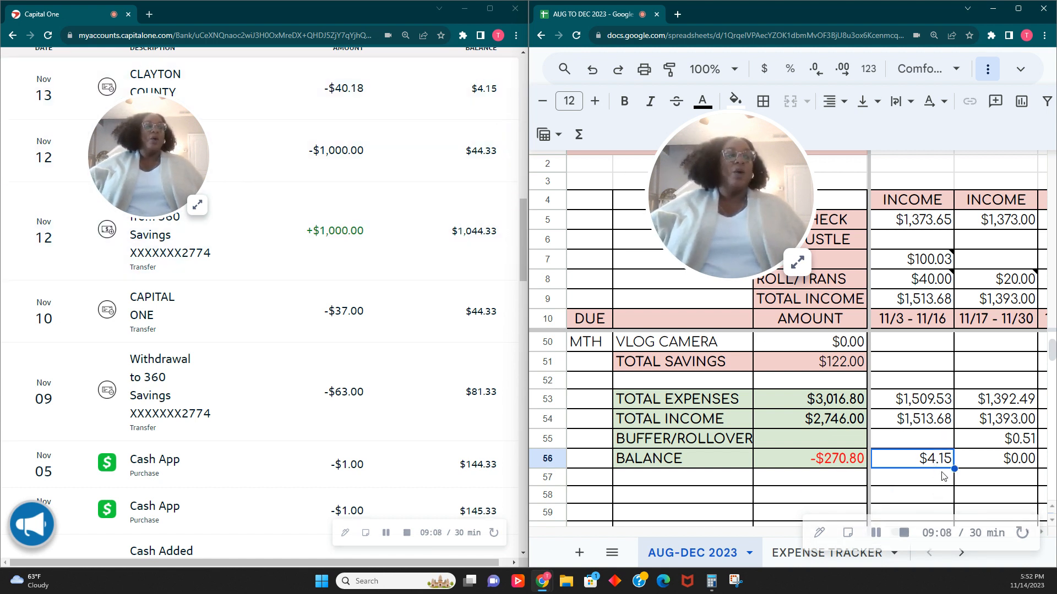
scroll(944, 477, up, 12)
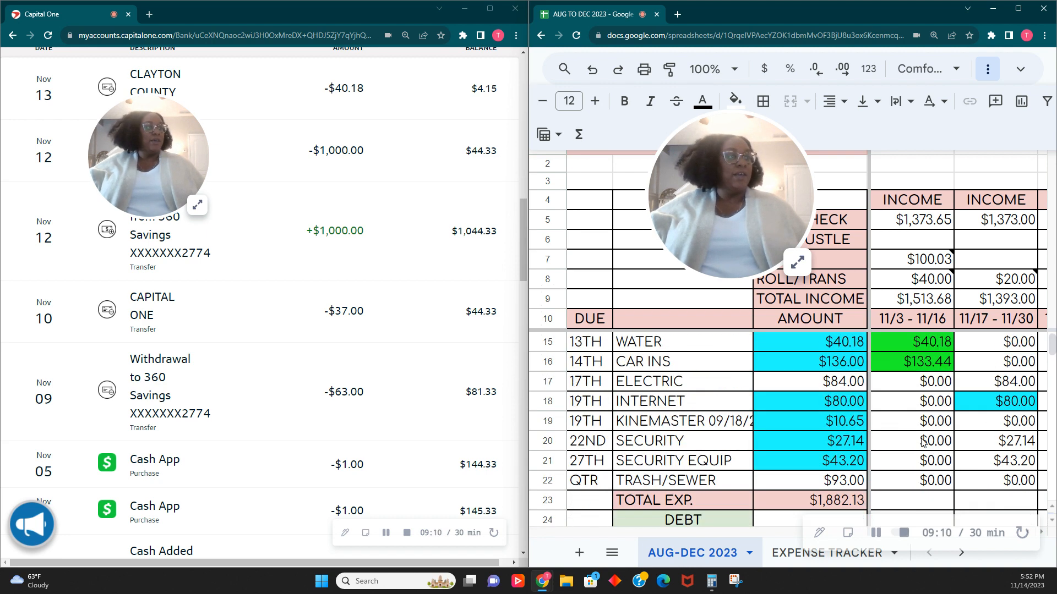
- Enter 4.15 as the BUFFER/ROLLOVER amount in the 11/3 - 11/16 column
scroll(923, 443, up, 2)
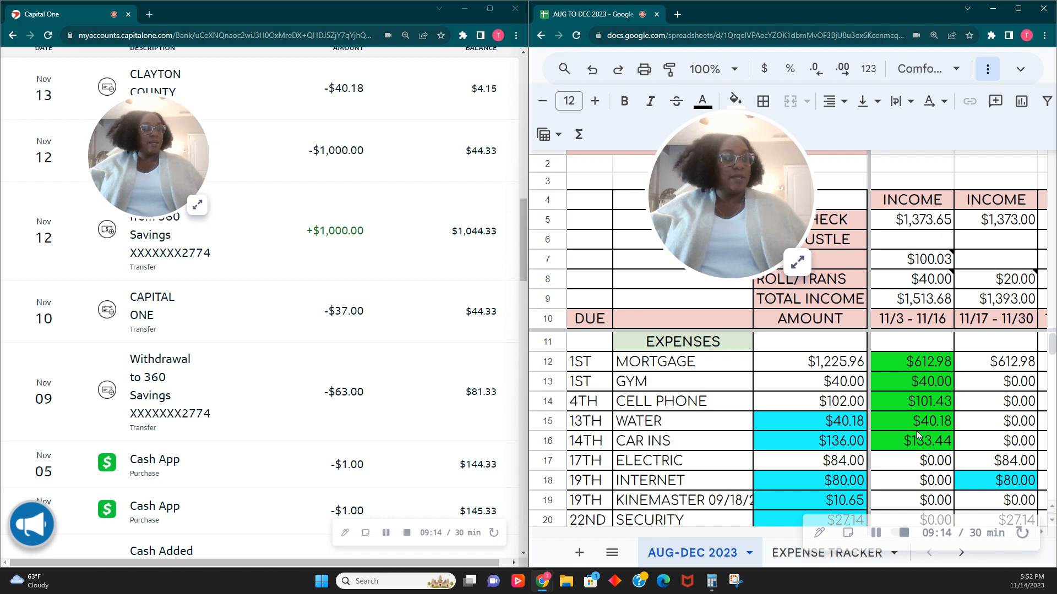
scroll(915, 452, down, 5)
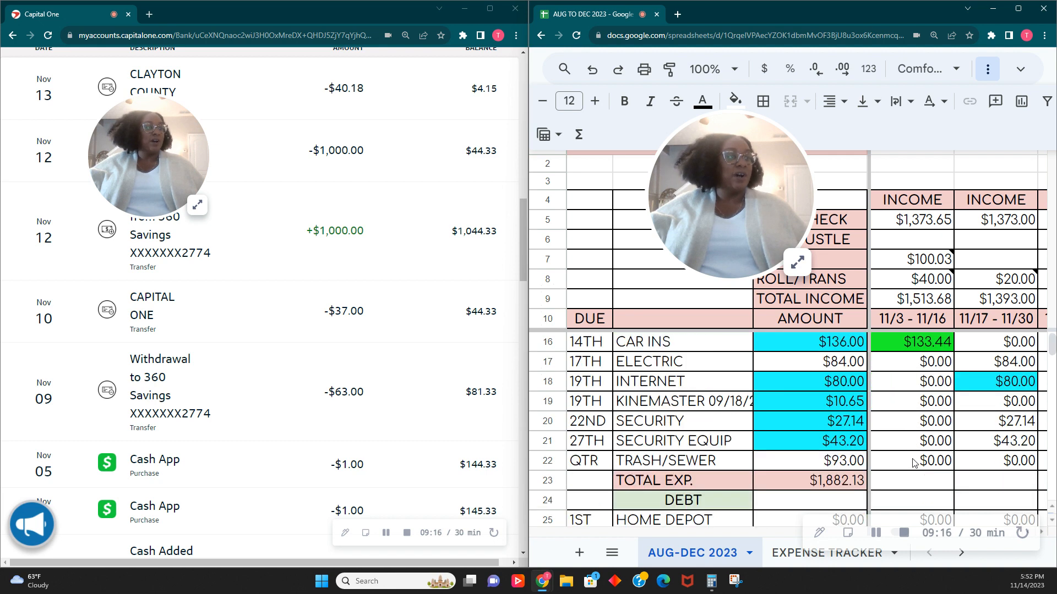
scroll(913, 462, down, 4)
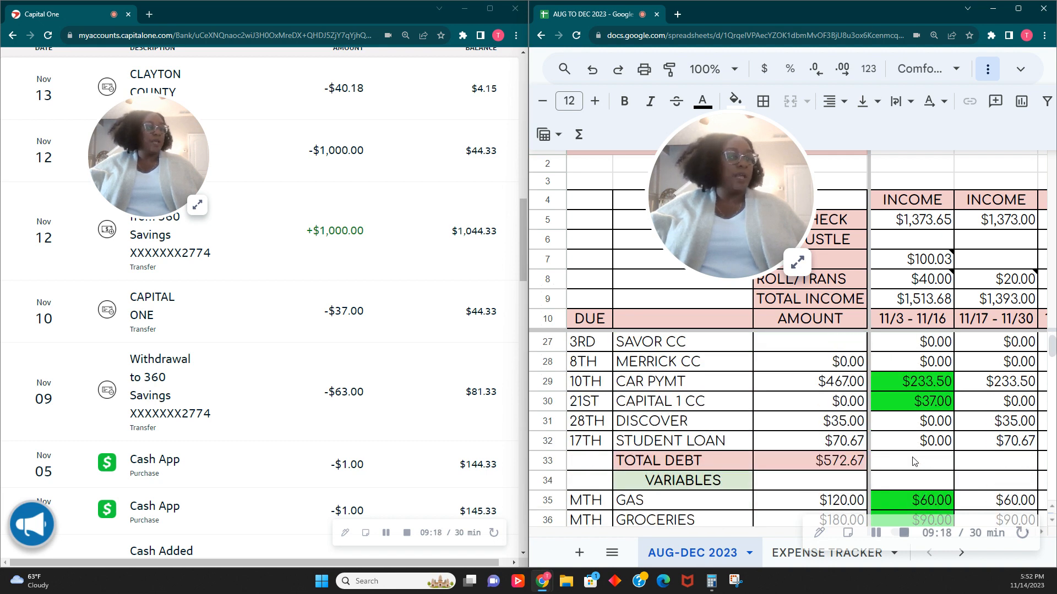
scroll(915, 461, down, 6)
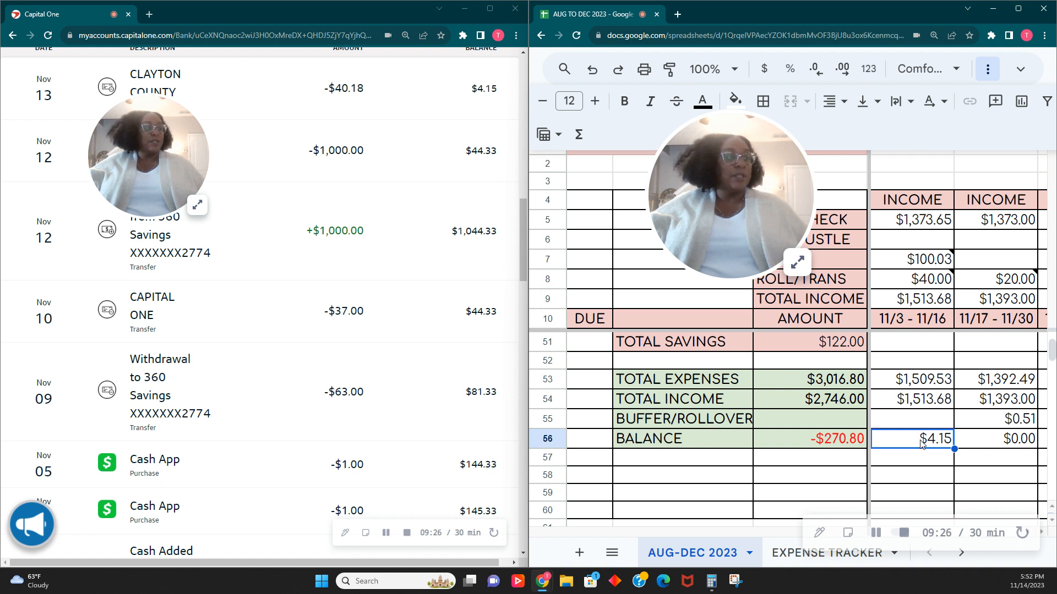
click(930, 421)
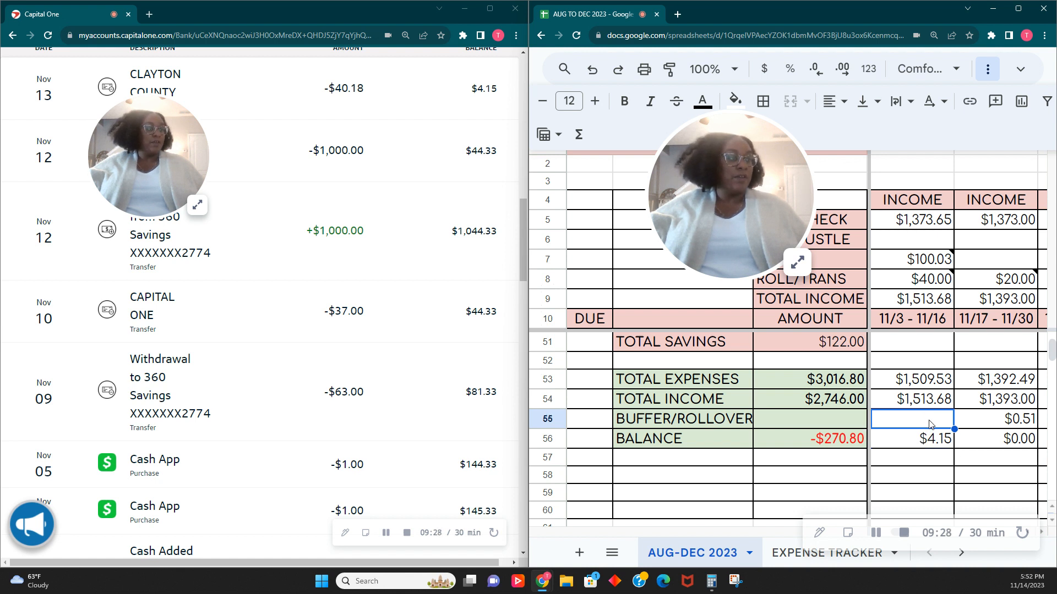
text(4.15)
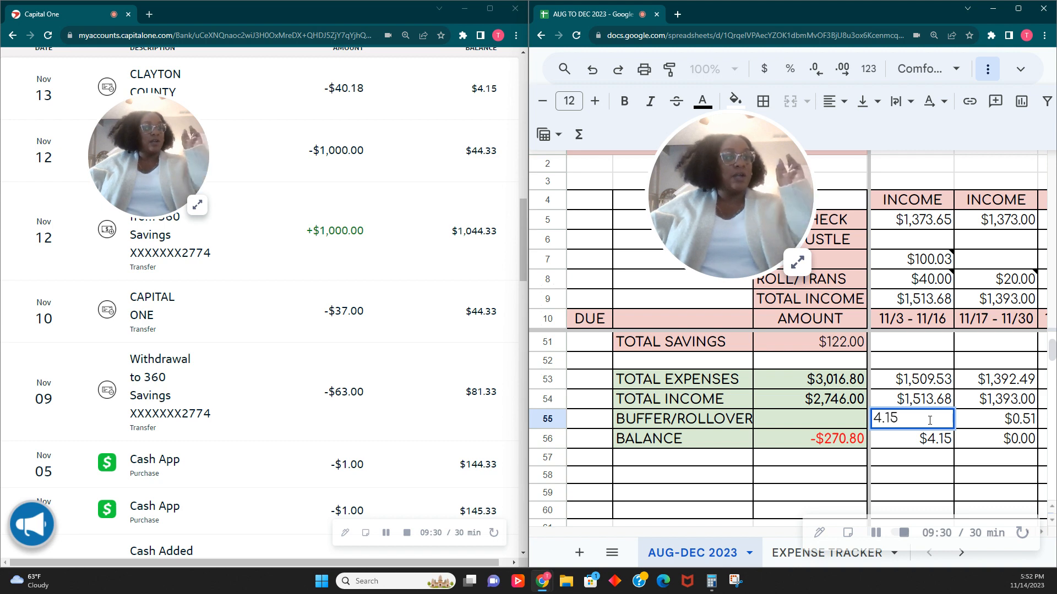
key(Tab)
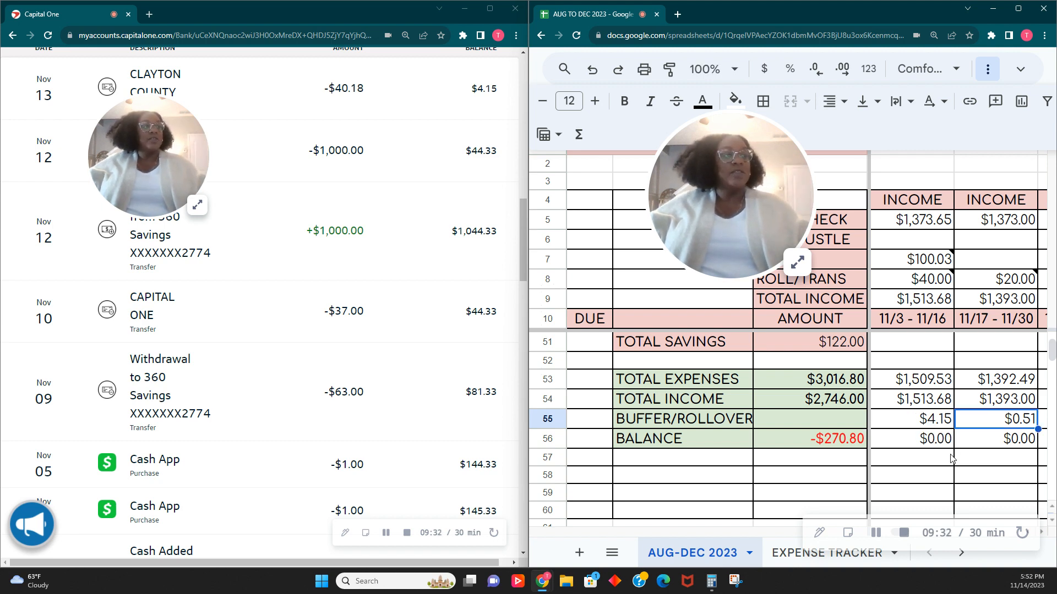
- Add the line "4.15 ROLLOVER FROM NOV PAY #1" to the note on the ROLL/TRANS cell in the 11/17 - 11/30 column
scroll(927, 451, up, 8)
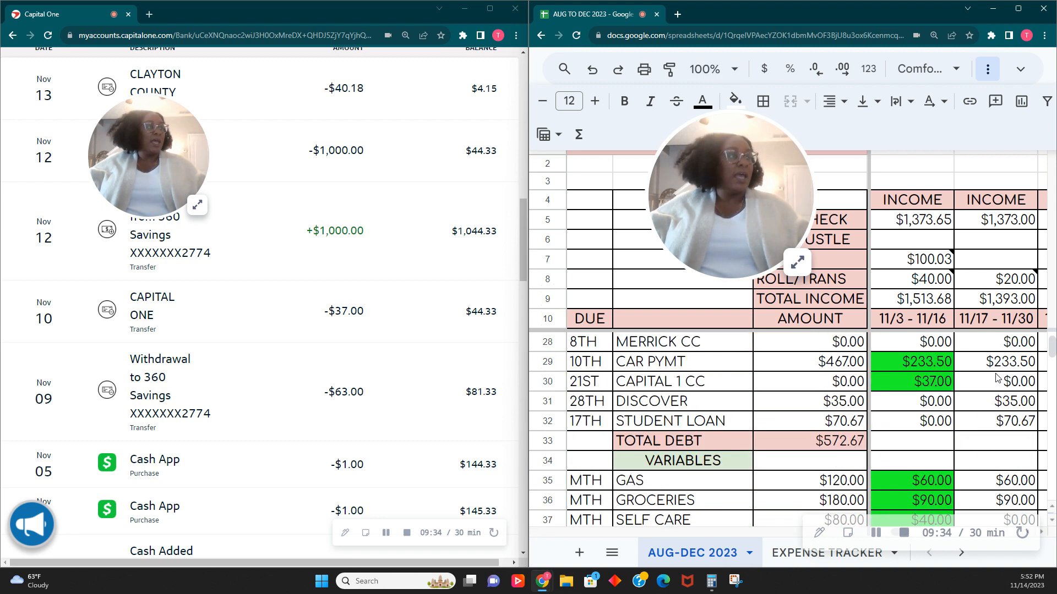
click(1016, 282)
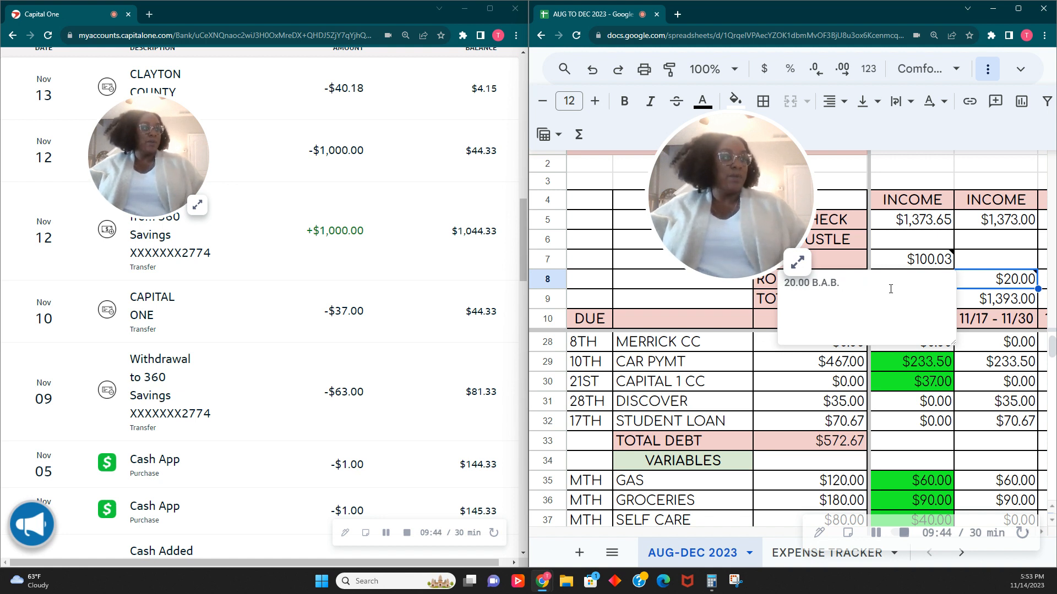
text(4)
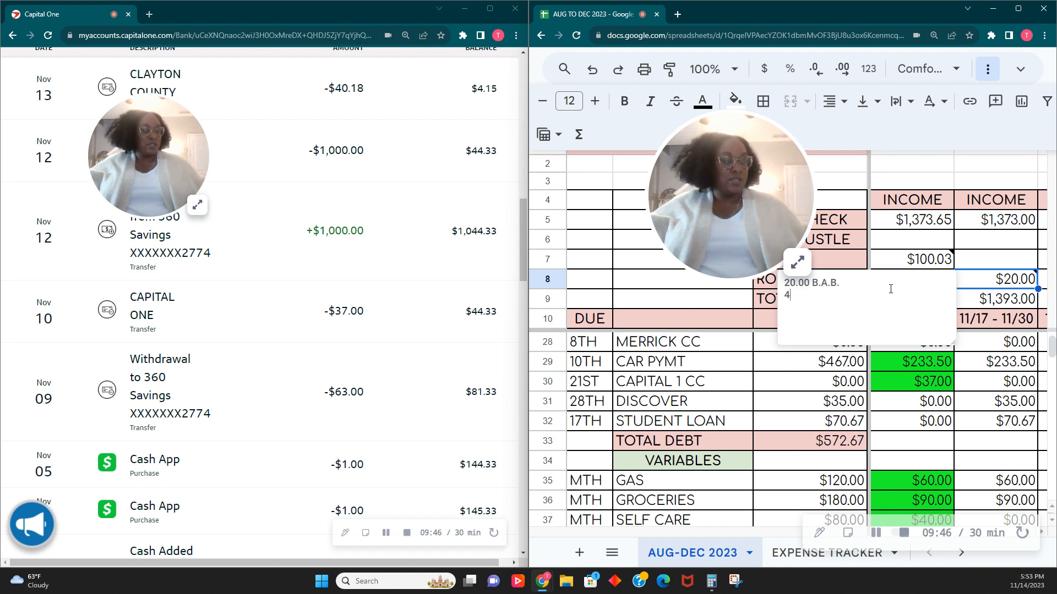
text(.15 B)
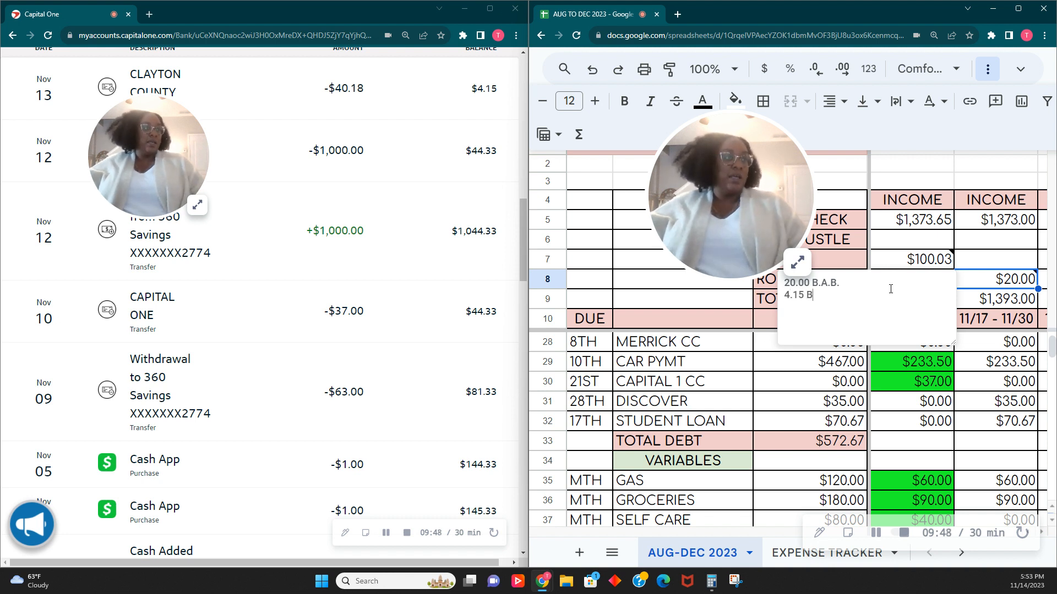
key(BackSpace)
text(ROL)
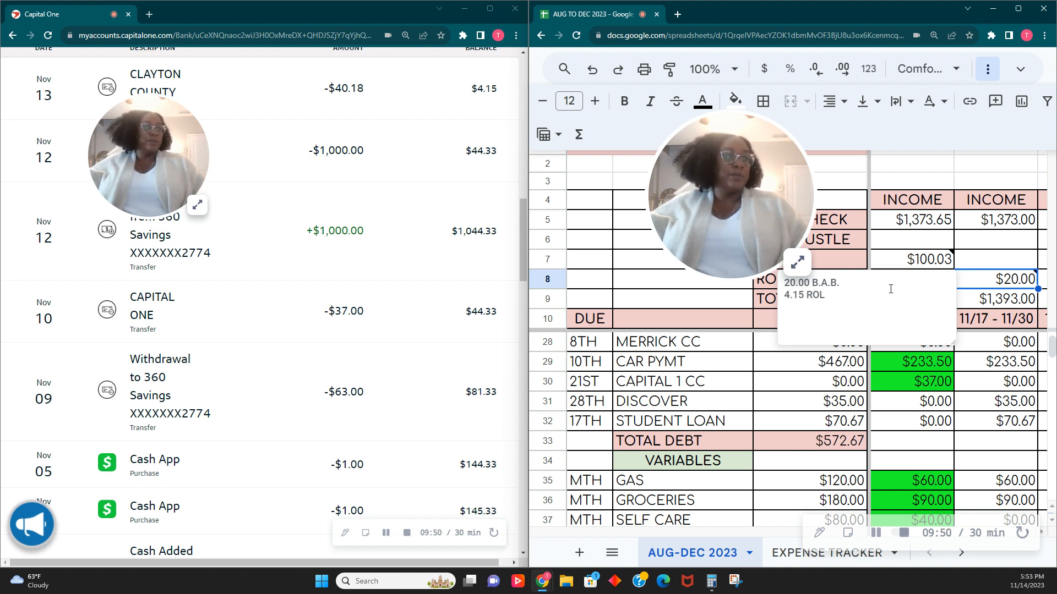
text(LOVER FROM NOV P)
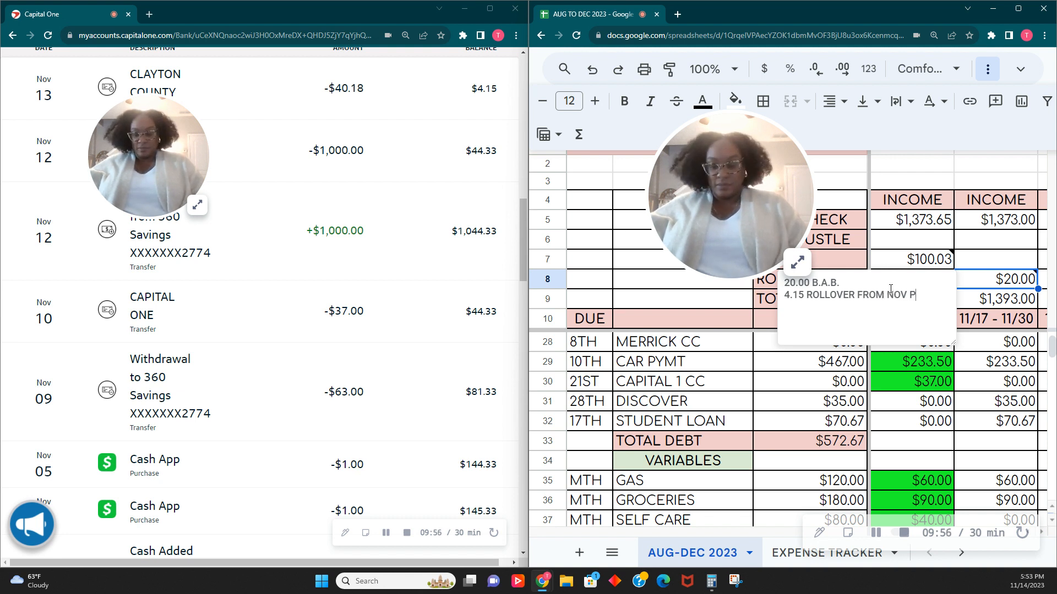
text(AY #1)
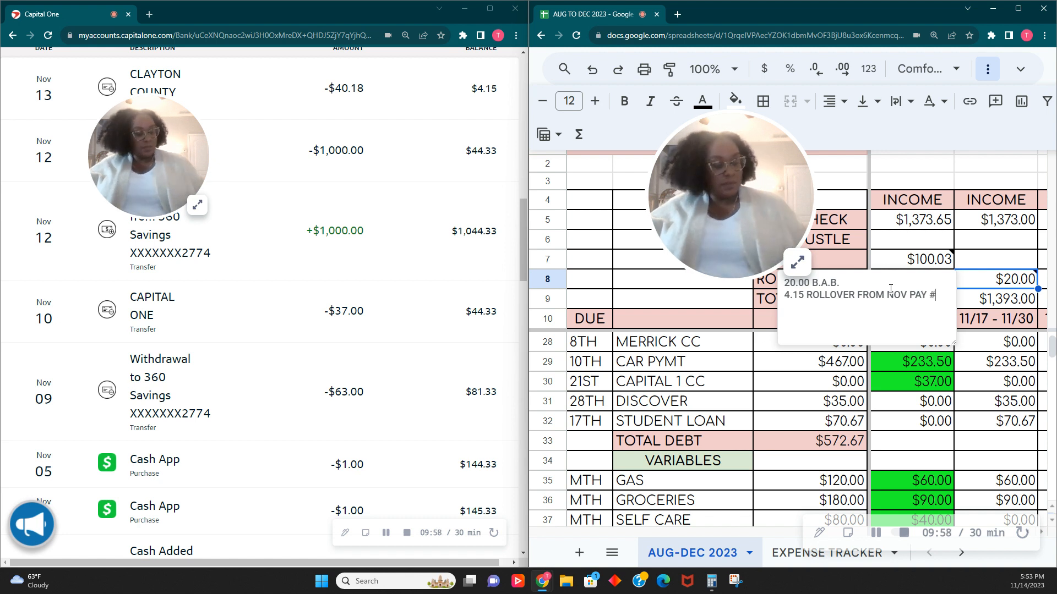
- Change the ROLL/TRANS amount in the 11/17 - 11/30 column to the formula =20+4.15
double_click(997, 279)
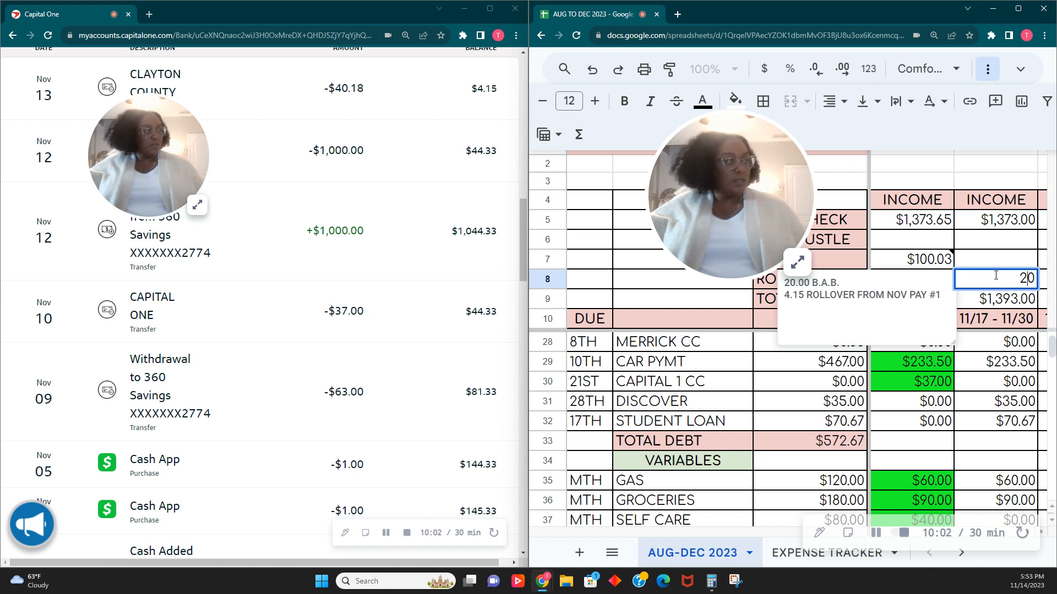
key(Left)
text(=)
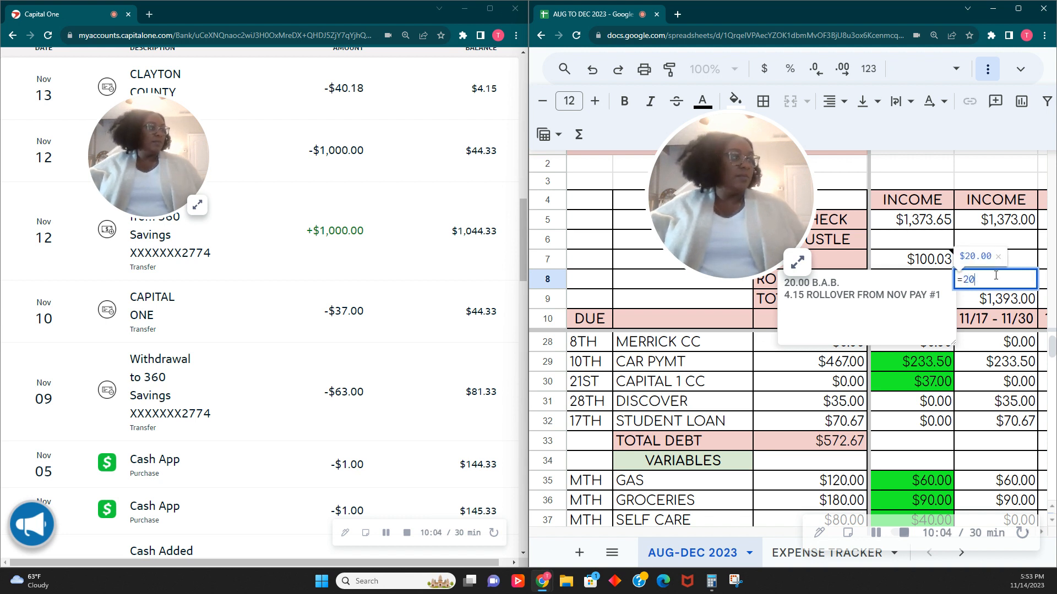
text(+4.)
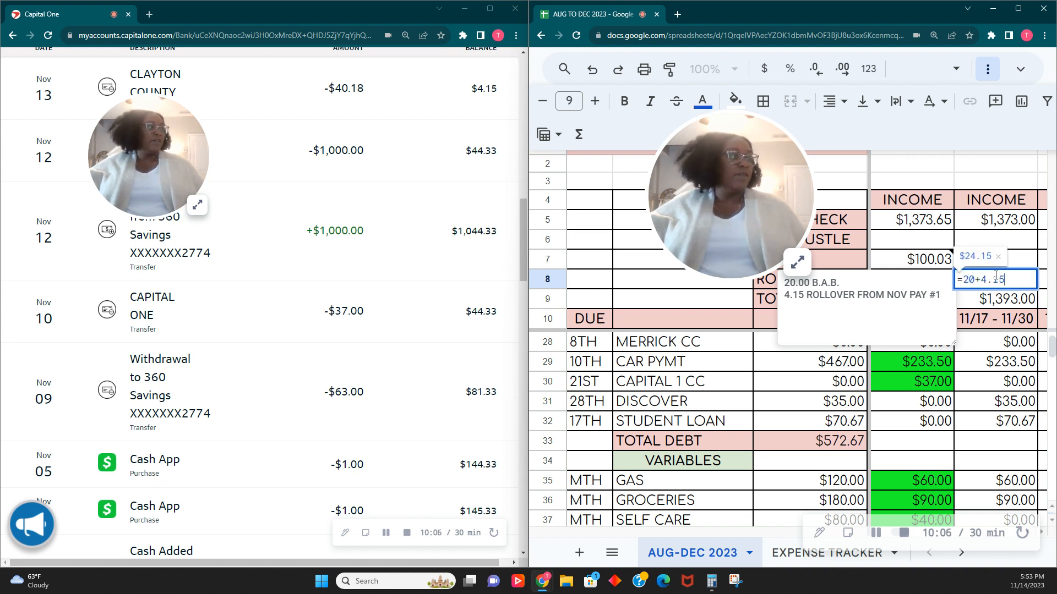
text(15)
key(Tab)
click(936, 288)
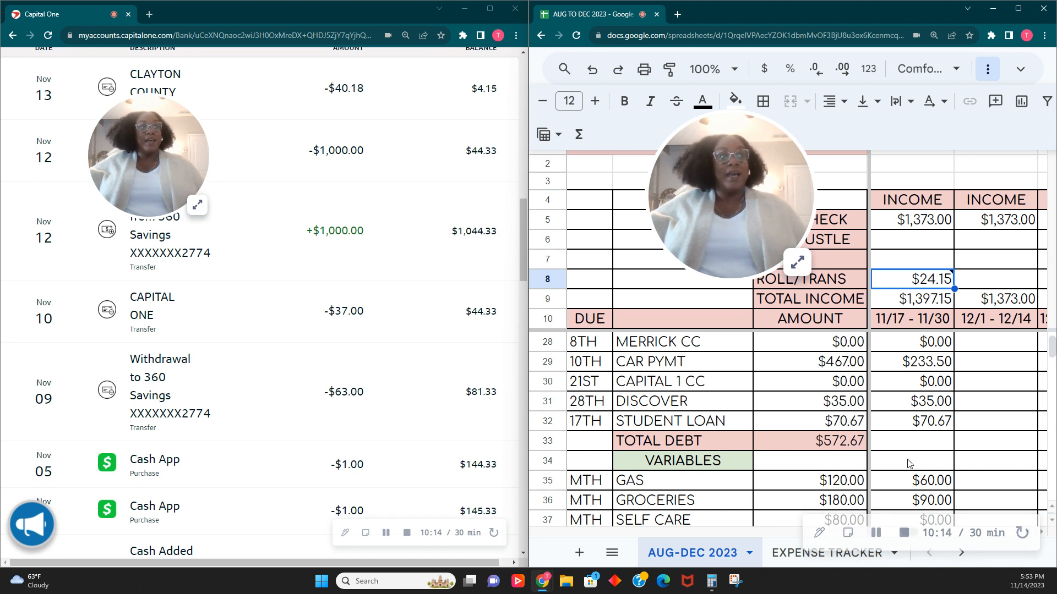
key(Left)
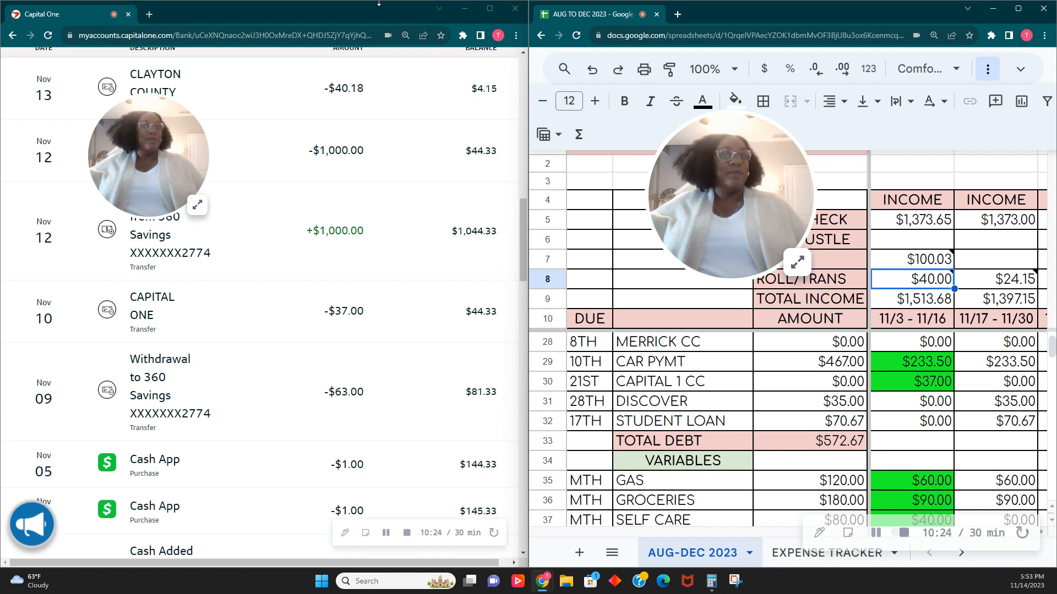
scroll(923, 329, down, 2)
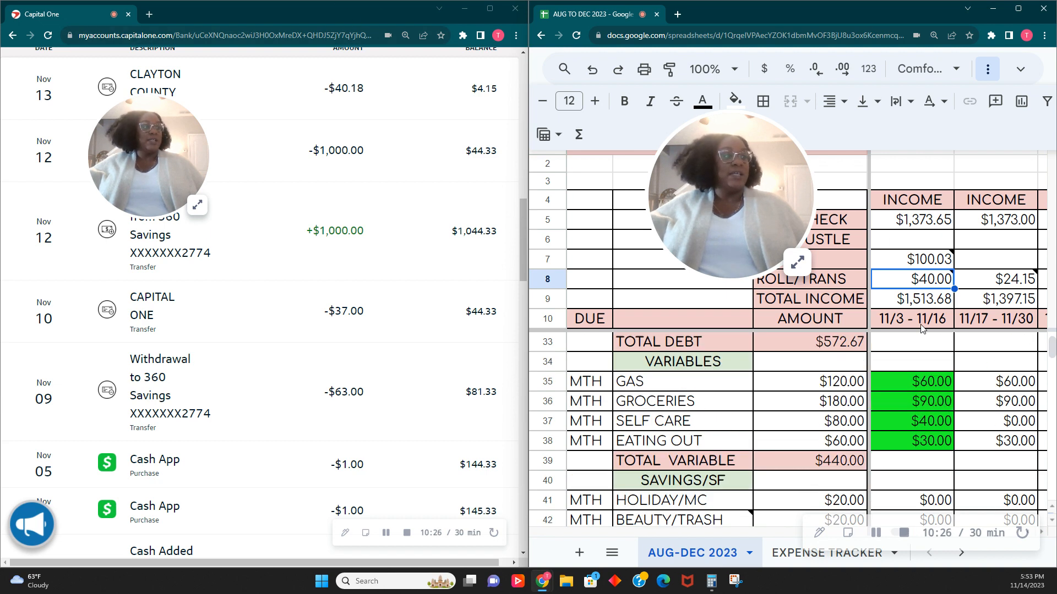
scroll(923, 329, down, 7)
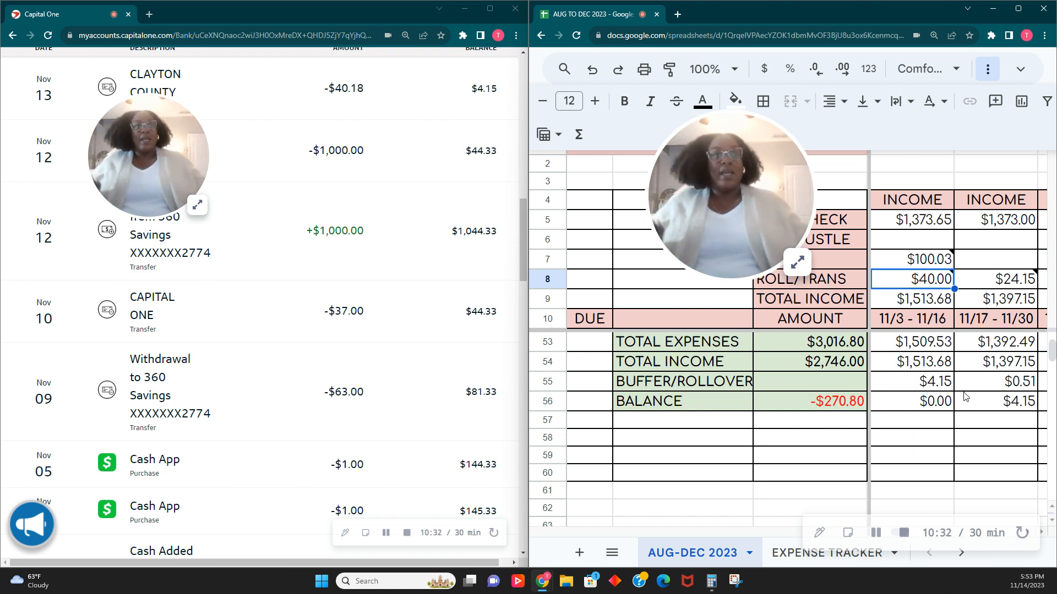
click(876, 533)
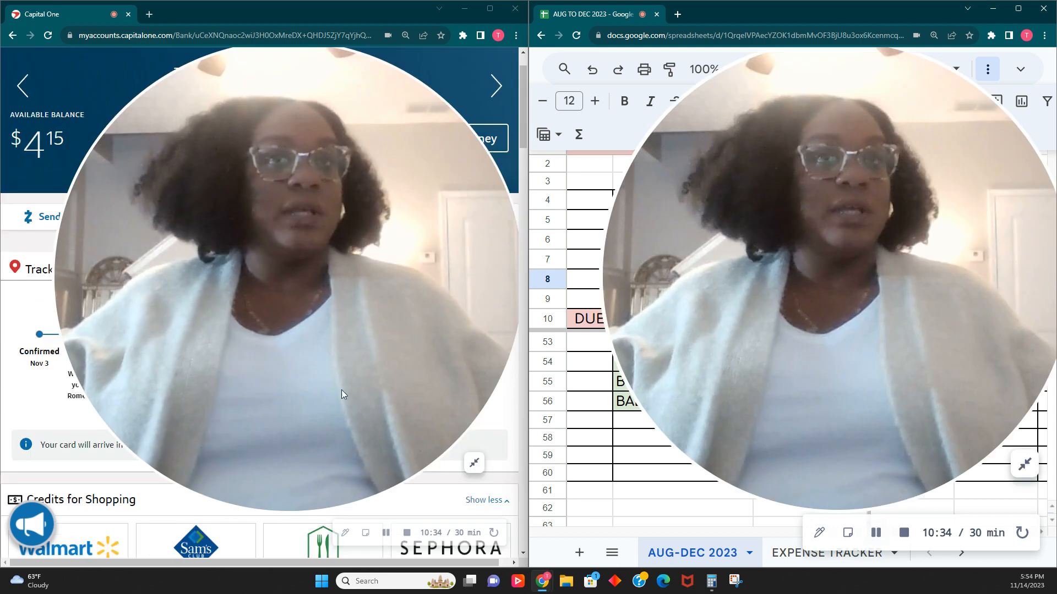